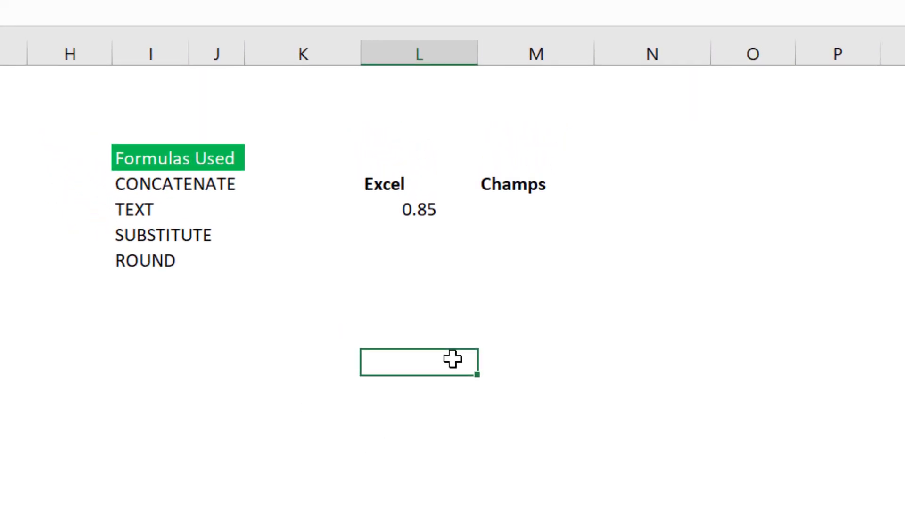
Step: Select the Excel and Champs cells, then the empty target cell N4
click(417, 184)
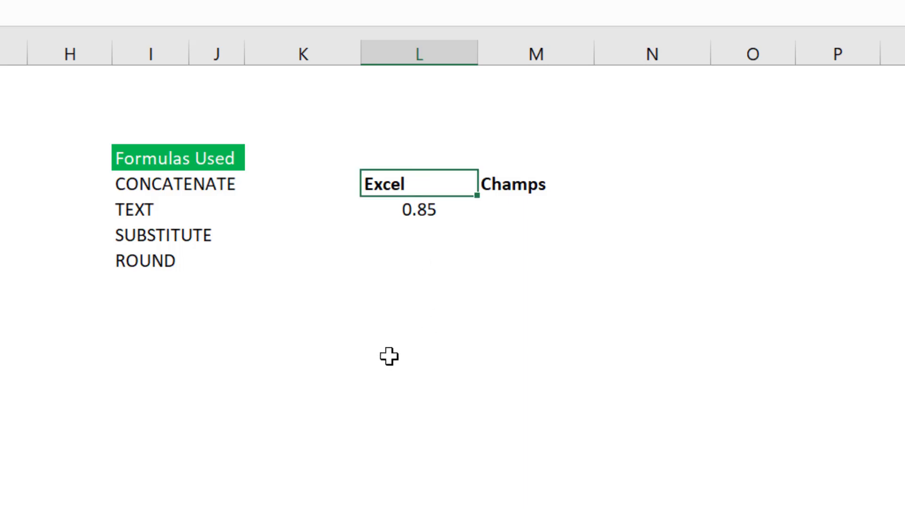
click(517, 184)
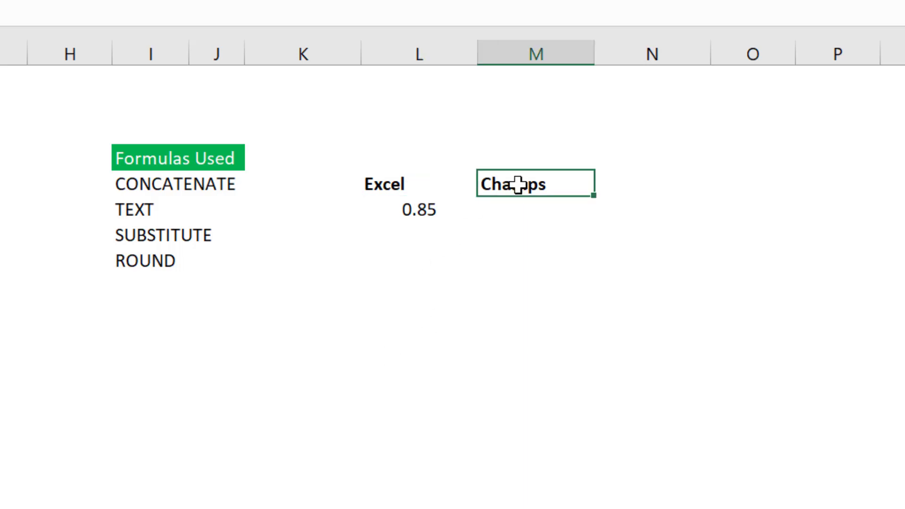
click(658, 183)
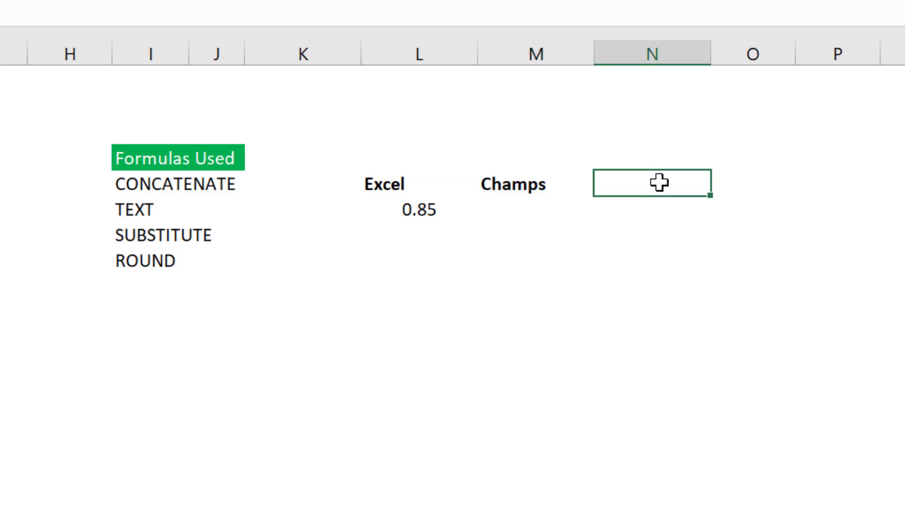
Step: Enter =L4&" "&M4 in N4 so it displays 'Excel Champs'
text(=)
key(Left)
key(Left)
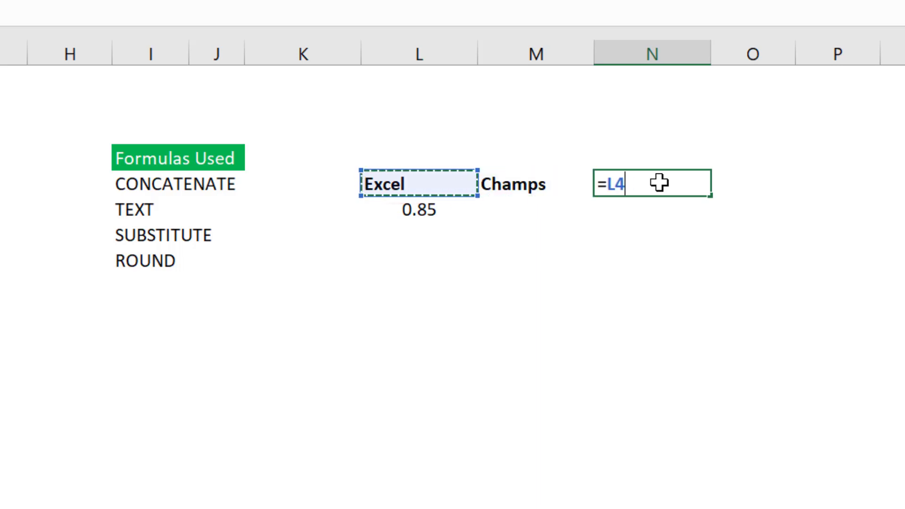
text(&)
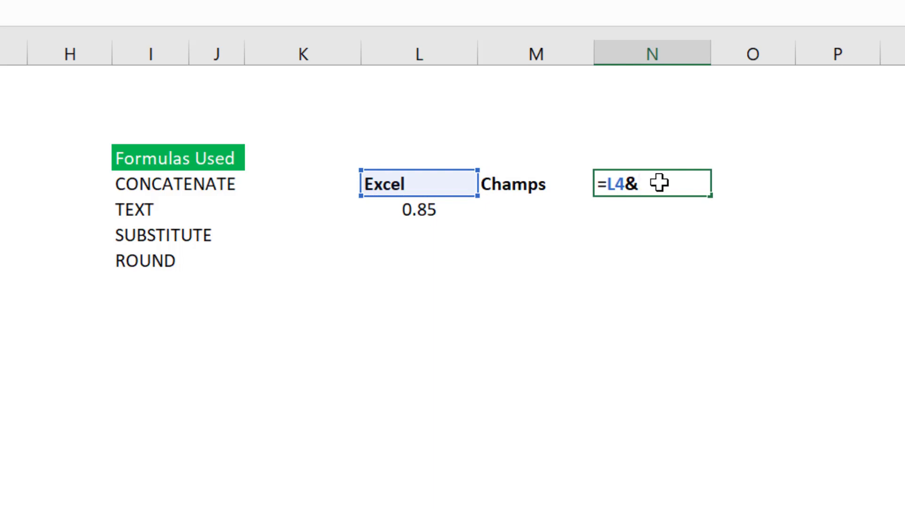
text(" "&)
click(520, 183)
key(Return)
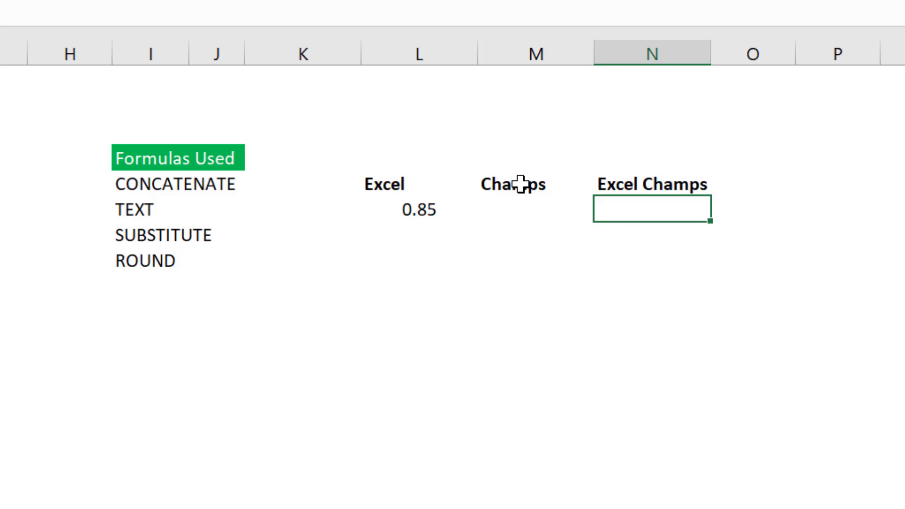
key(Up)
key(Left)
key(Left)
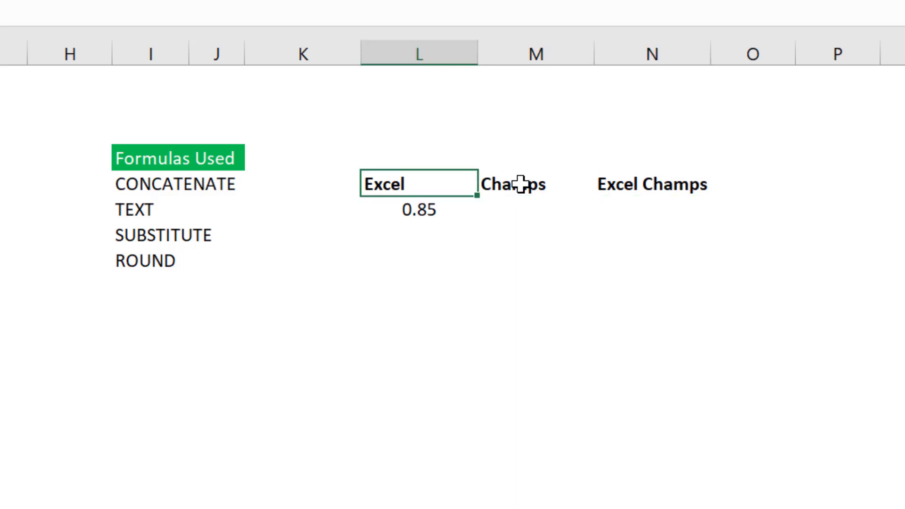
key(Right)
key(Right)
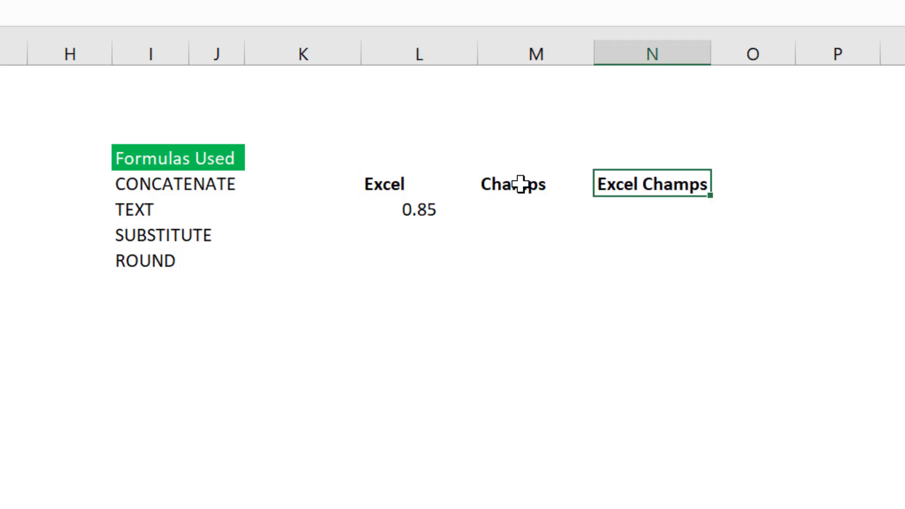
key(Left)
key(Left)
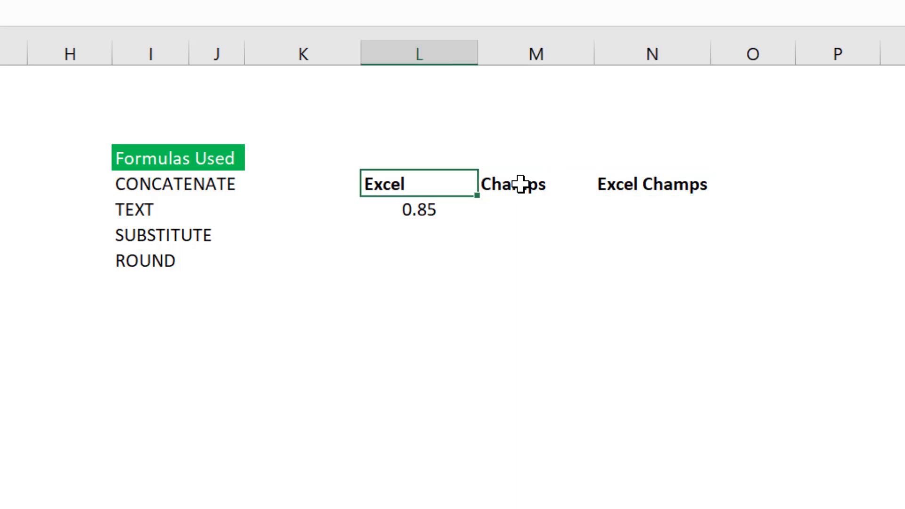
Step: Enter =TEXT(L5,"0%") in M5 so the 0.85 shows as 85%
key(Down)
key(Left)
key(Left)
key(Left)
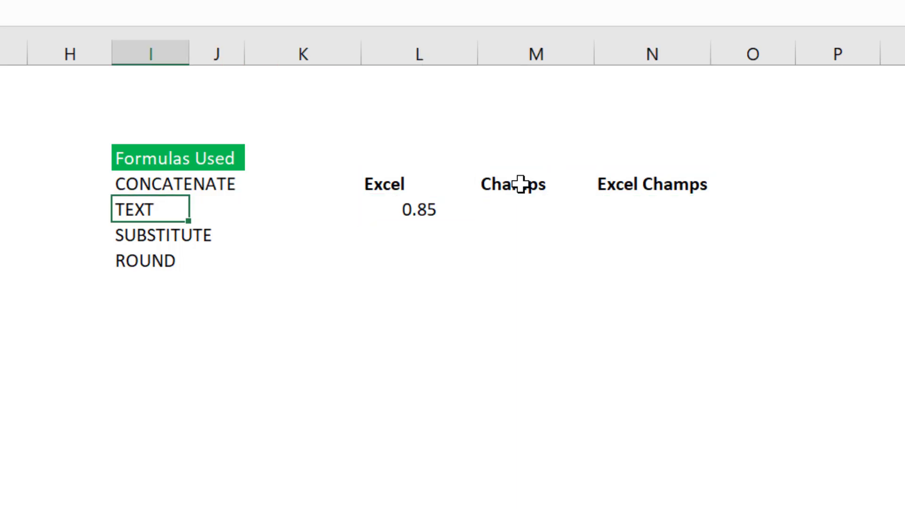
key(Right)
key(Right)
key(Right)
key(Right)
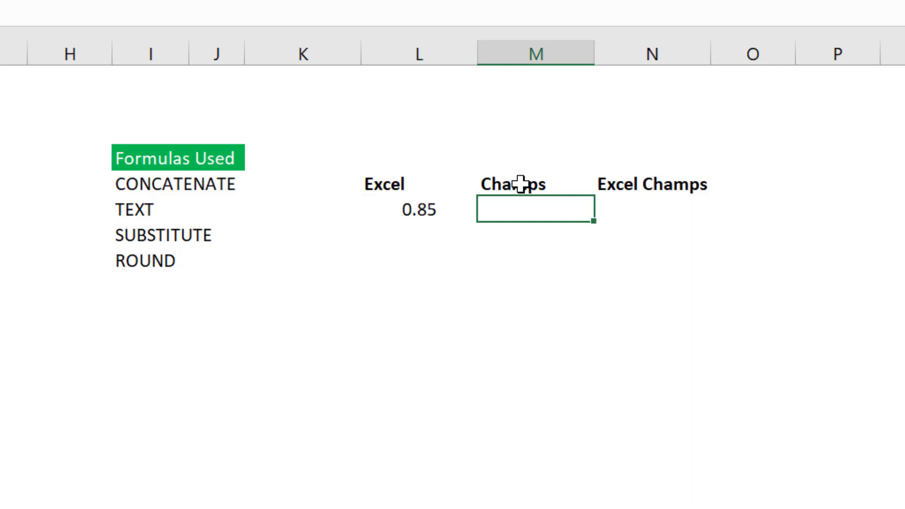
key(Left)
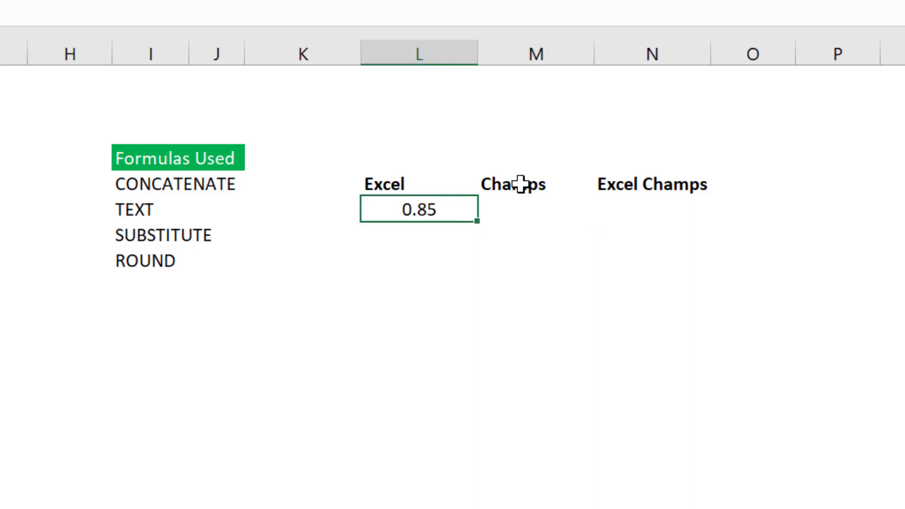
key(Right)
text(=text)
key(Tab)
key(Left)
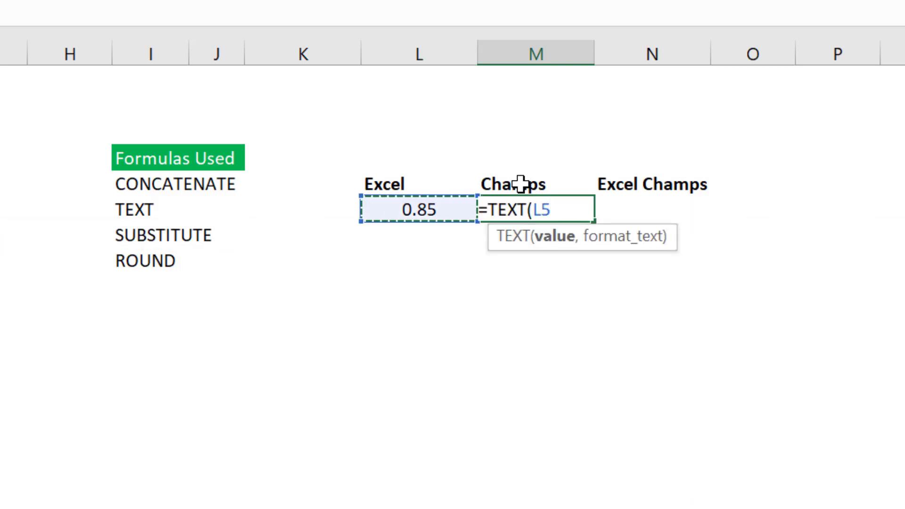
text(,"0%"))
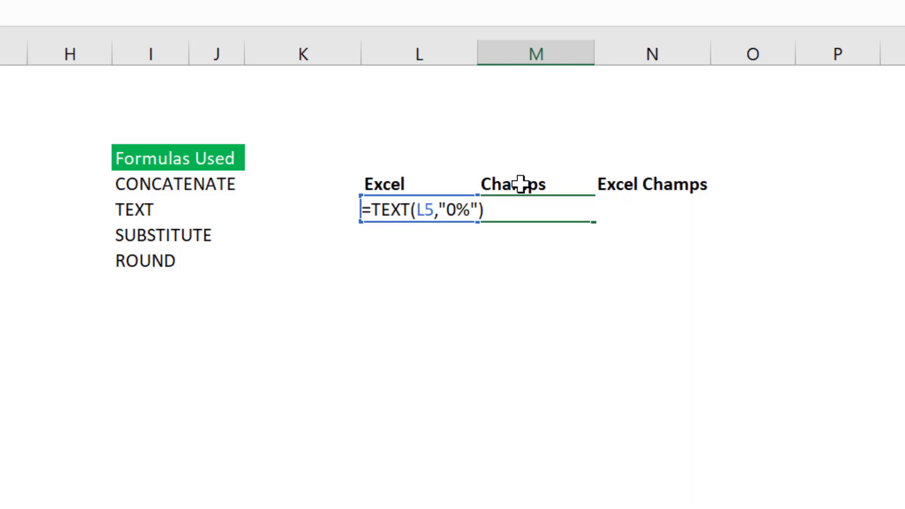
key(Return)
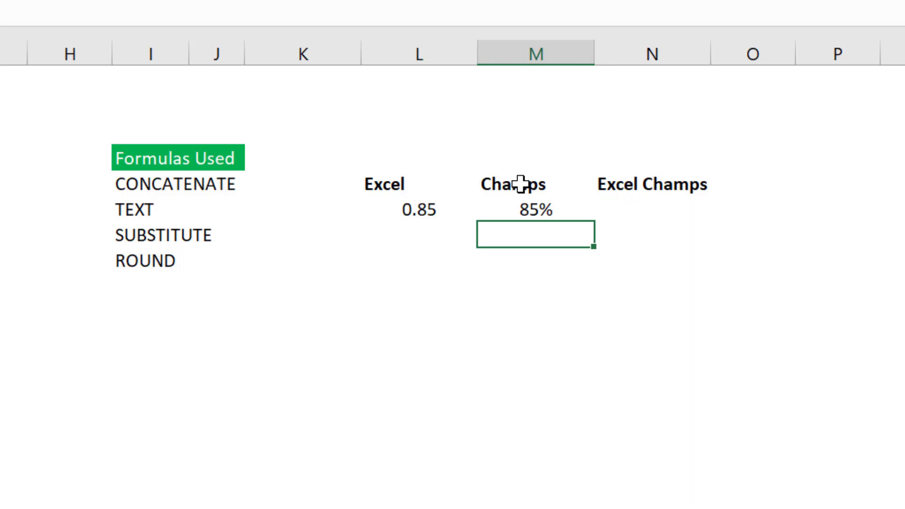
key(Up)
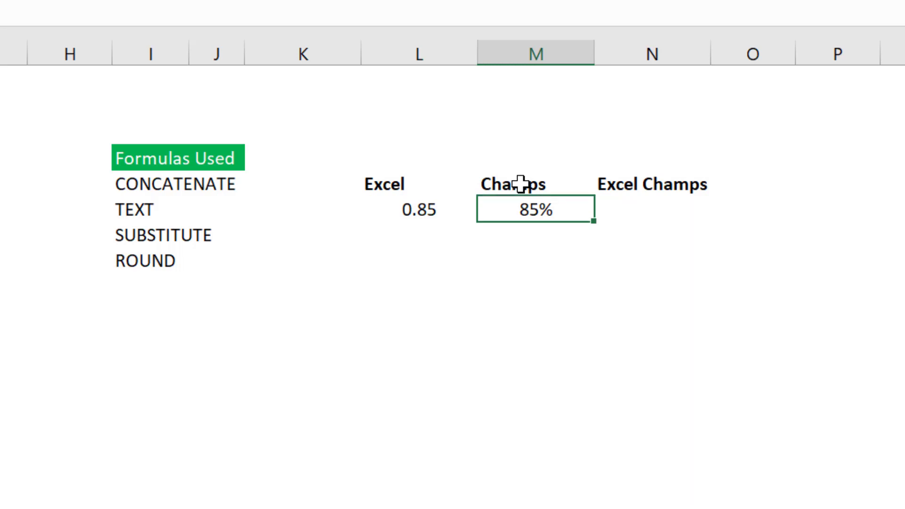
Step: Enter =SUBSTITUTE(I6,"T","a") in L6 to get SUBSaIaUaE, and begin a ROUND formula in L7
key(Left)
key(Left)
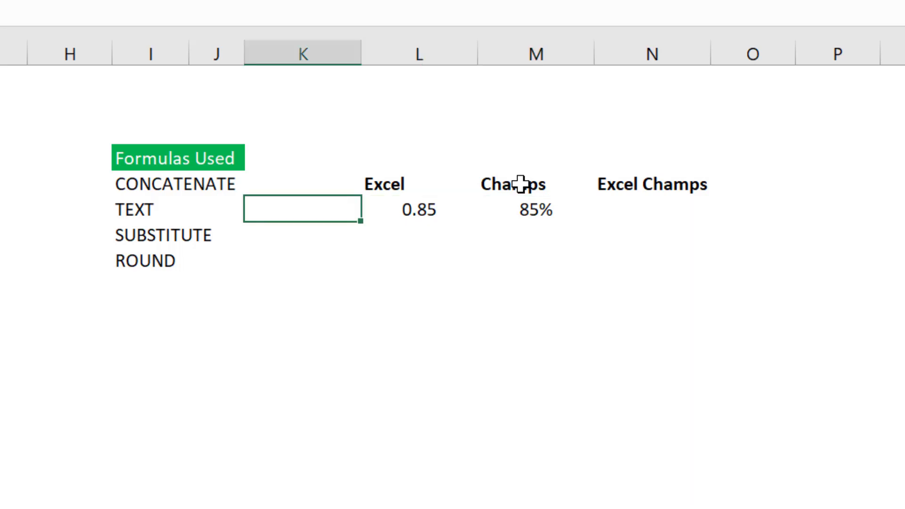
key(Down)
key(Right)
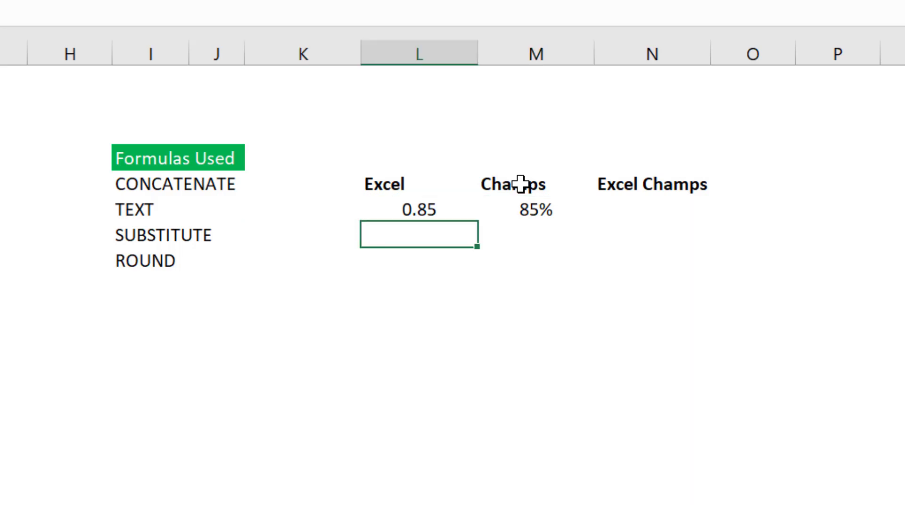
text(=sub)
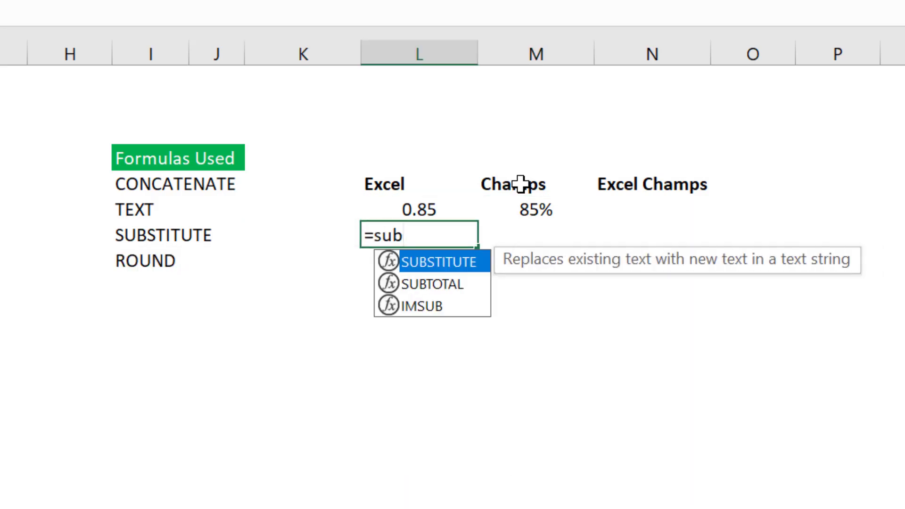
key(Tab)
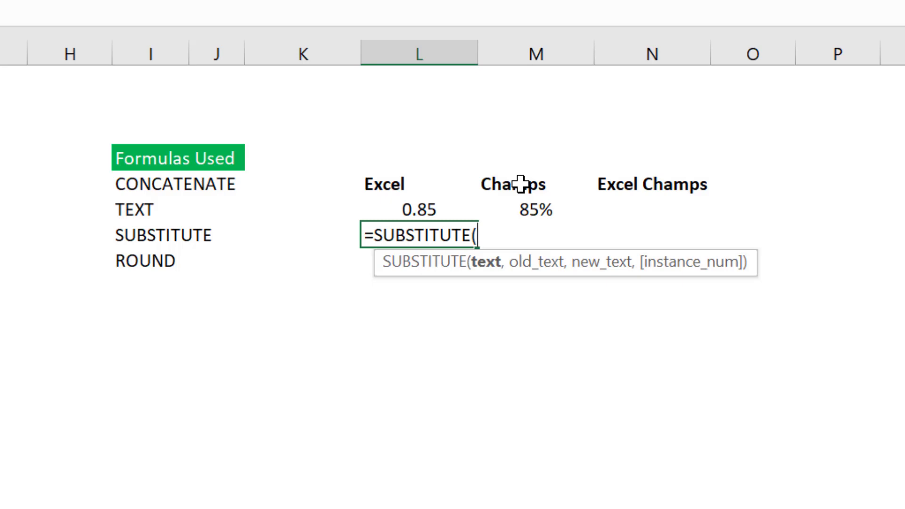
key(Left)
key(Left)
key(Left)
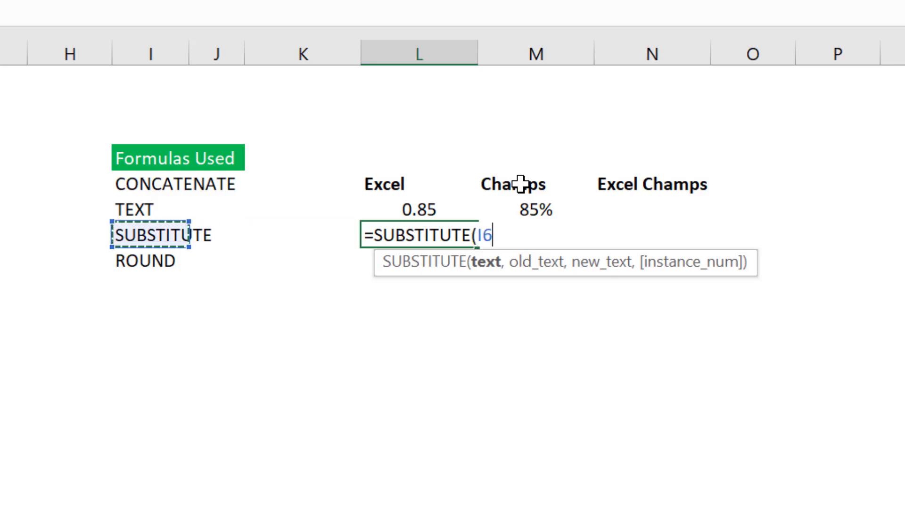
text(,"T)
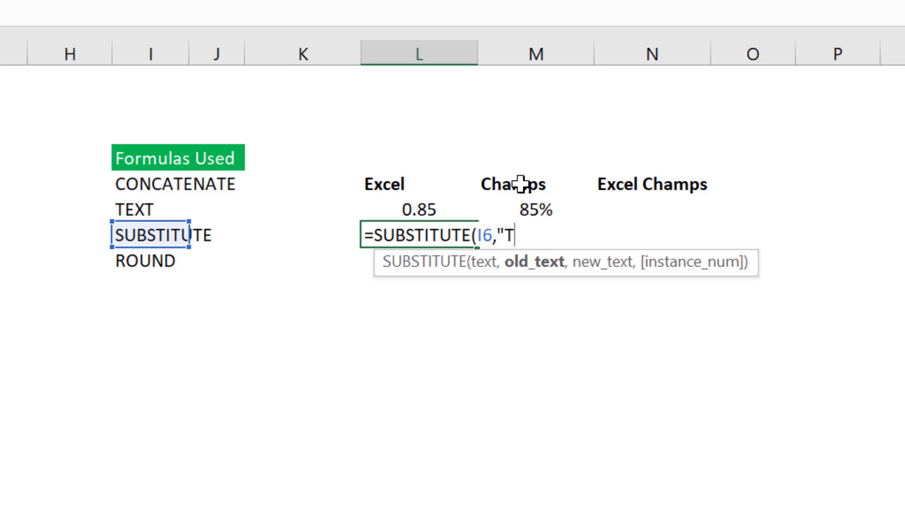
text(",)
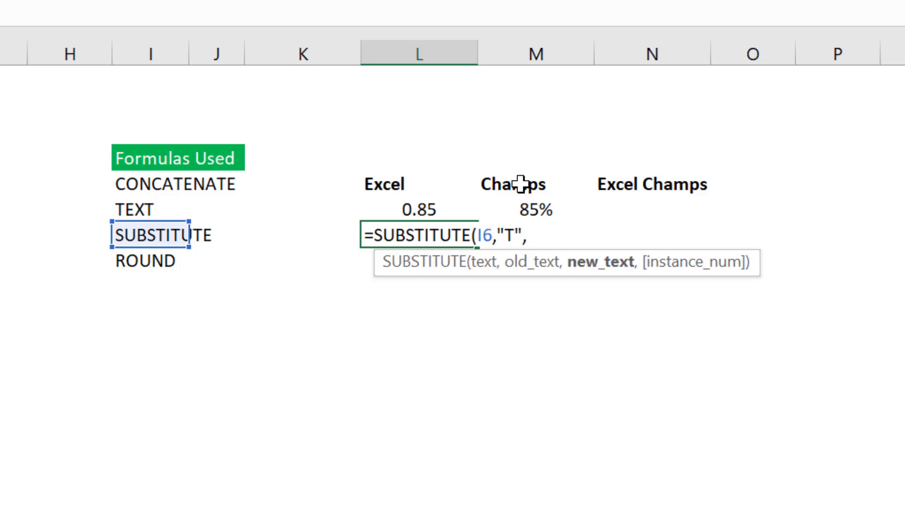
text("a"))
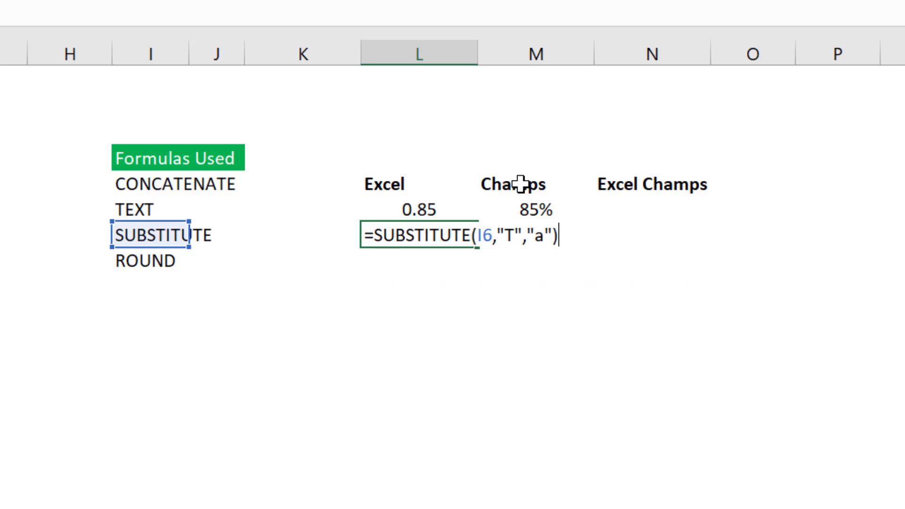
key(Return)
key(Up)
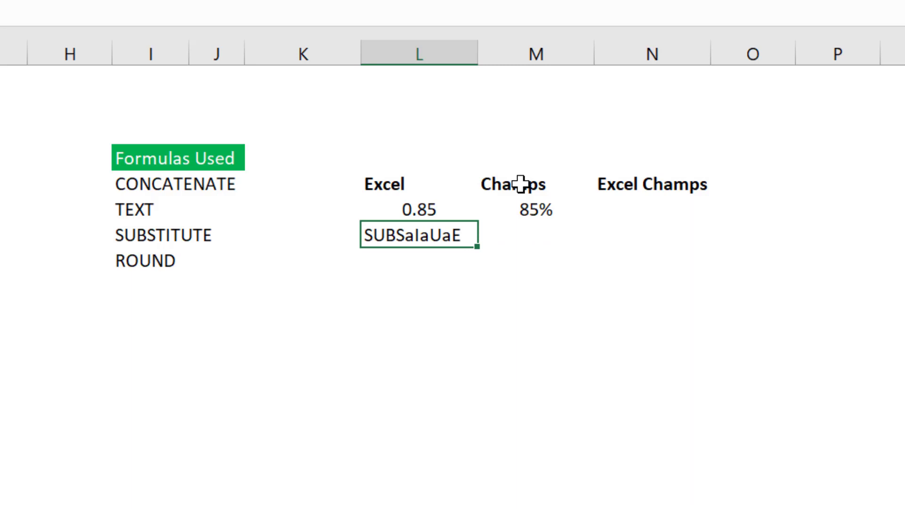
key(Down)
text(=round)
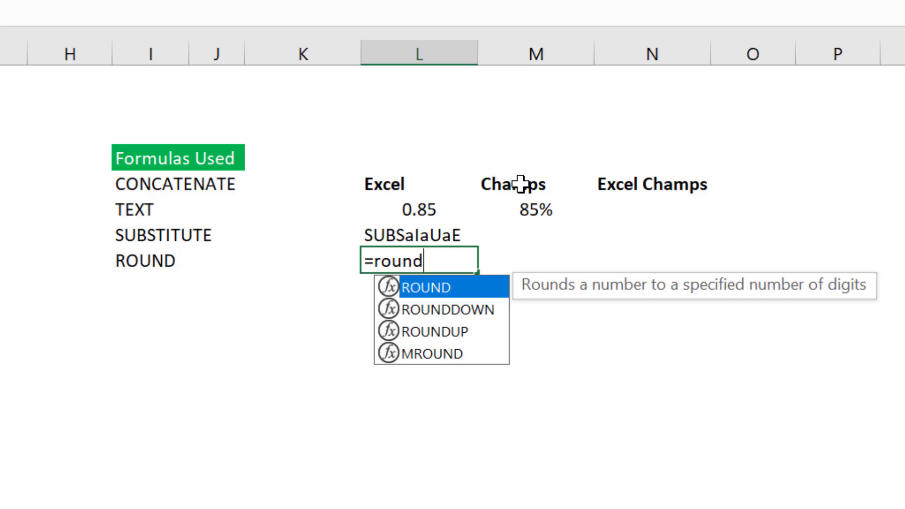
Step: Enter =ROUND(2.12345,2) in L7, then change the digits to 1 so it shows 2.1
key(Tab)
text(2.123)
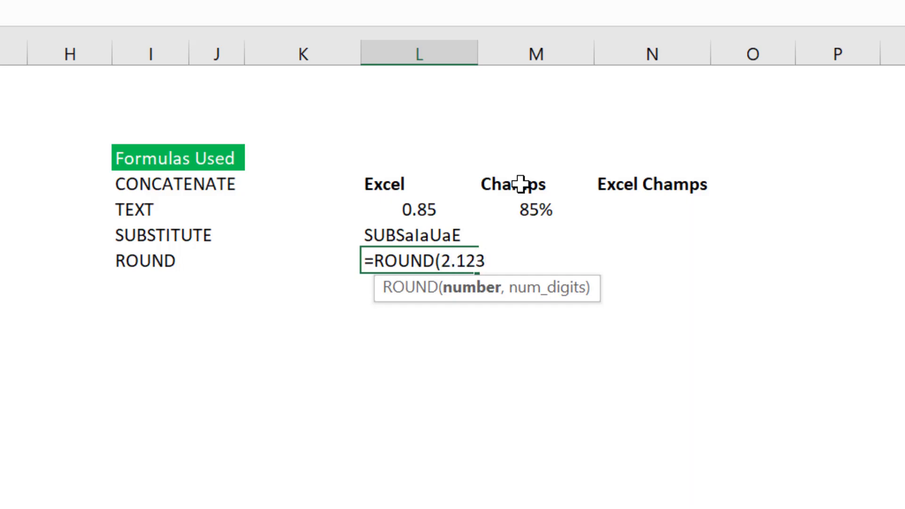
text(45,2)
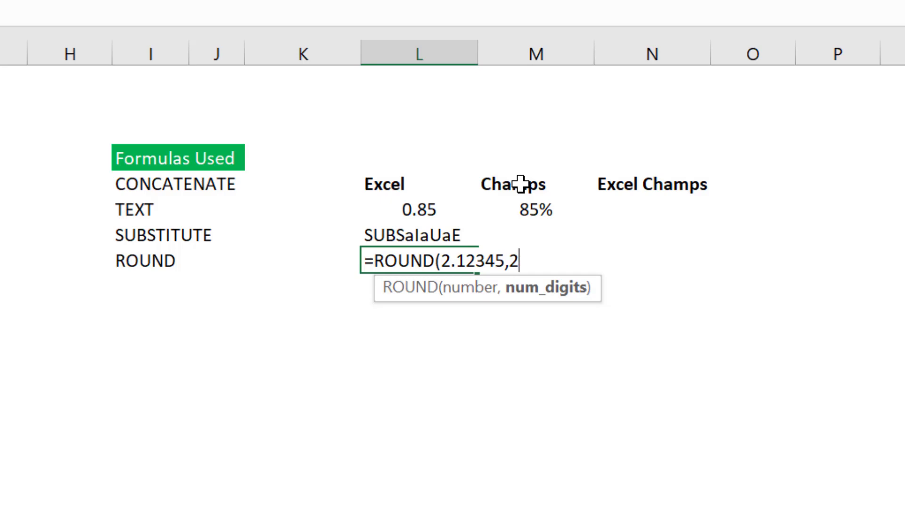
text())
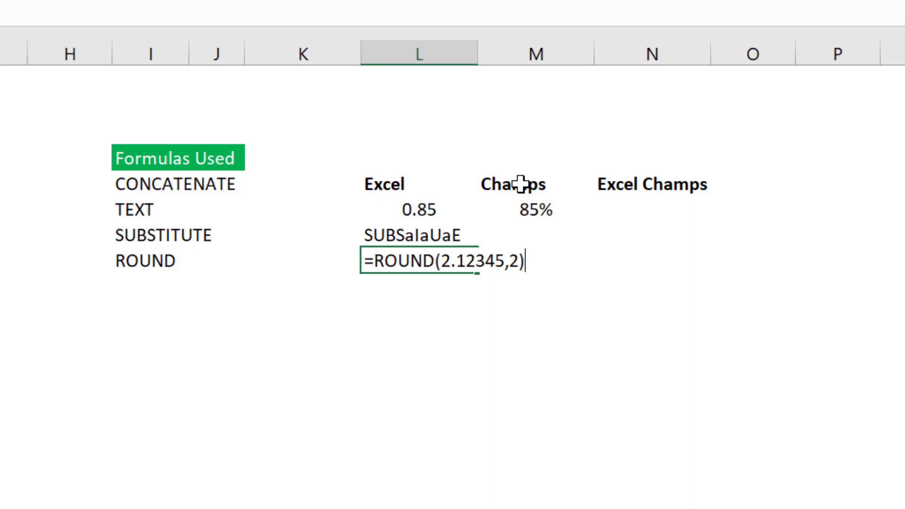
key(Return)
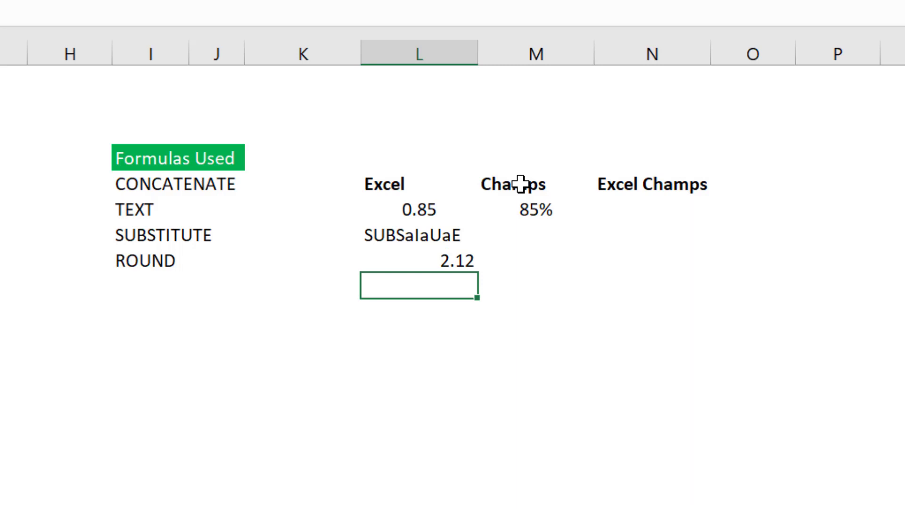
key(Up)
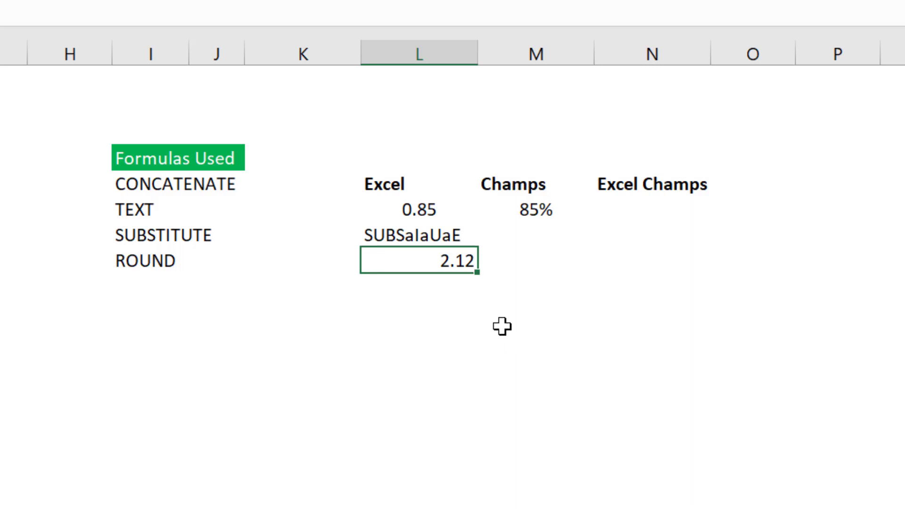
key(F2)
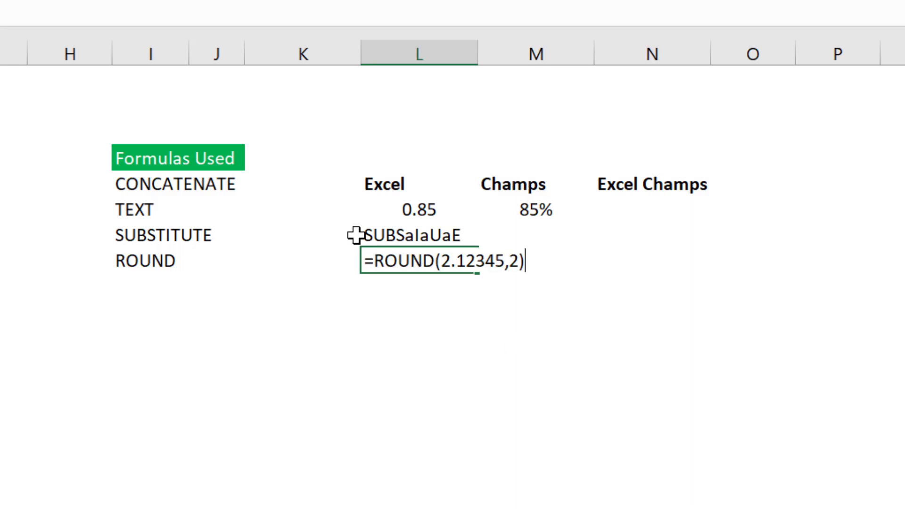
key(Left)
key(BackSpace)
text(1)
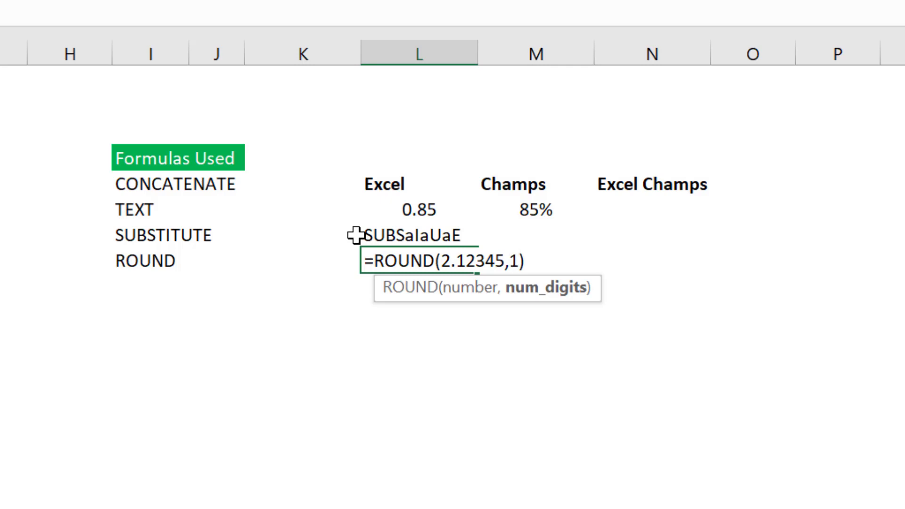
key(Return)
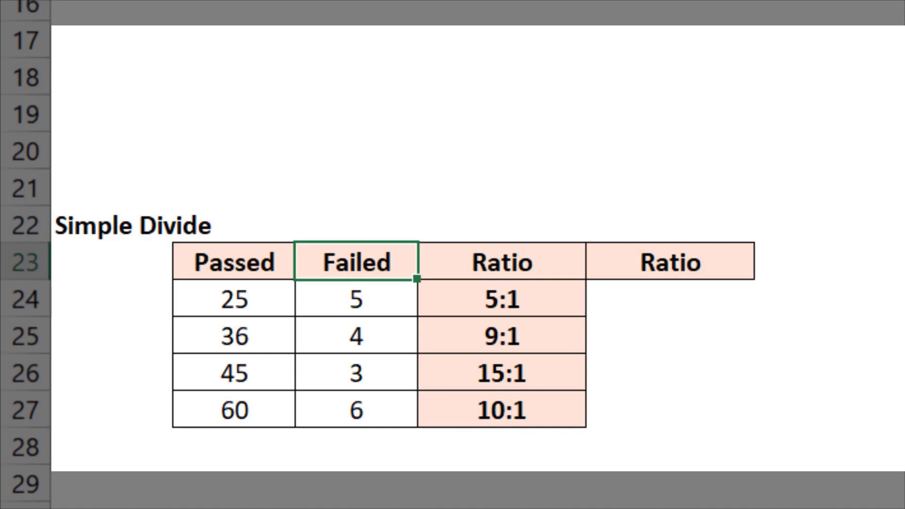
Step: Check the Simple Divide table's Passed values 25 and 36 and Failed value 5
click(356, 298)
click(234, 298)
click(357, 298)
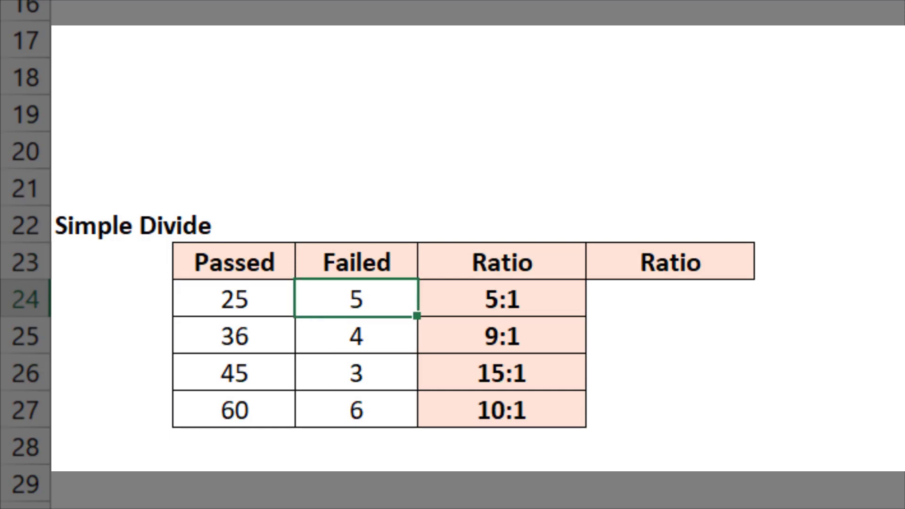
click(234, 335)
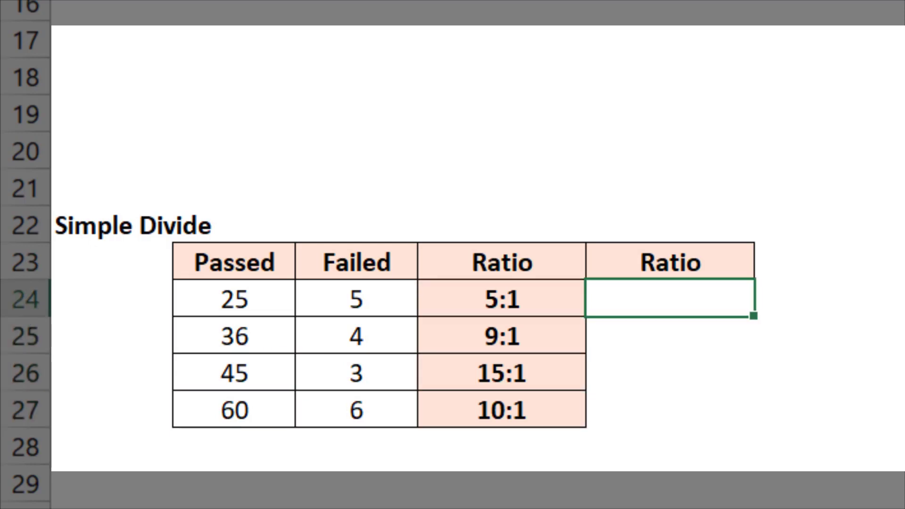
Step: Enter =B24/C24 in E24 to divide Passed by Failed
text(=)
key(Left)
key(Left)
key(Left)
text(/)
key(Left)
key(Left)
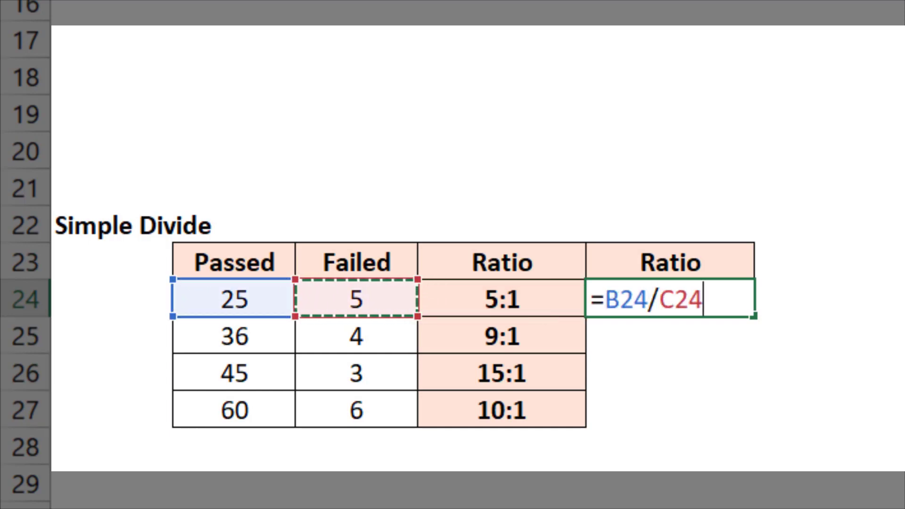
key(Return)
Step: Append &":"&"1" to show 5:1 and fill down to E27 for 9:1, 15:1, 10:1
click(670, 298)
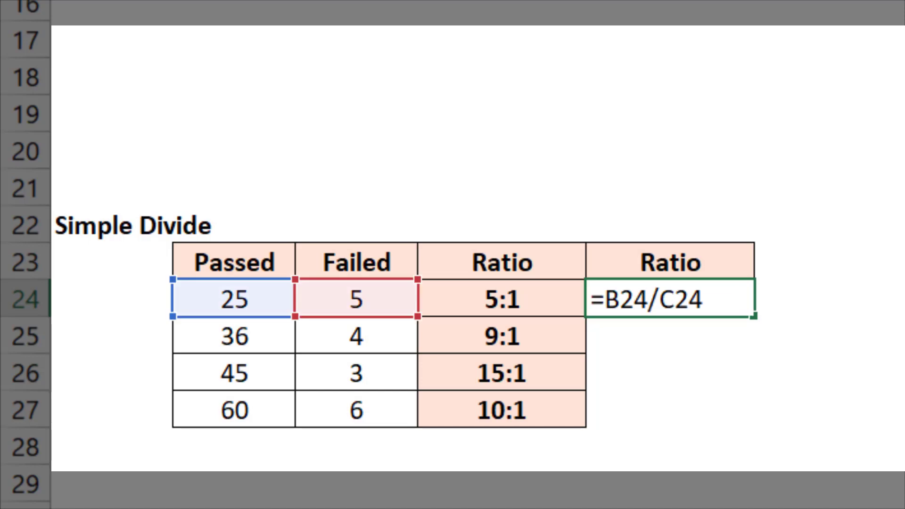
text(&)
text(":)
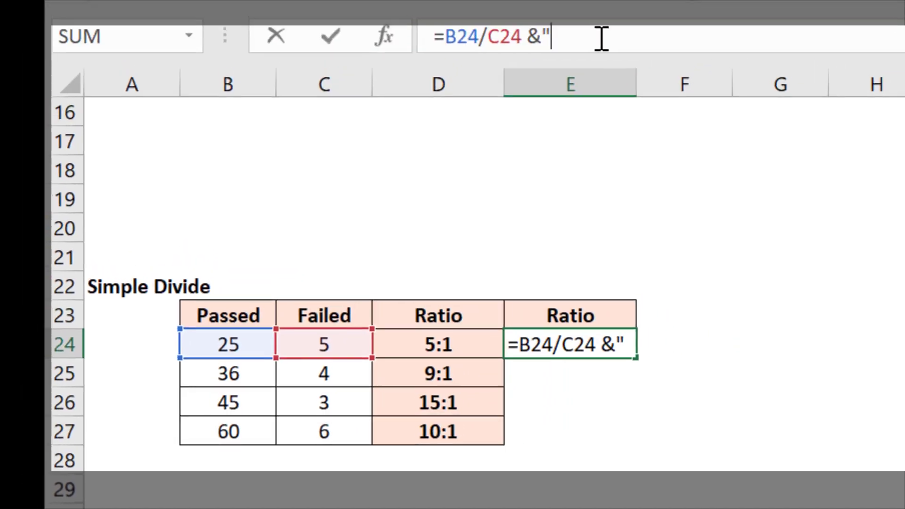
text("&)
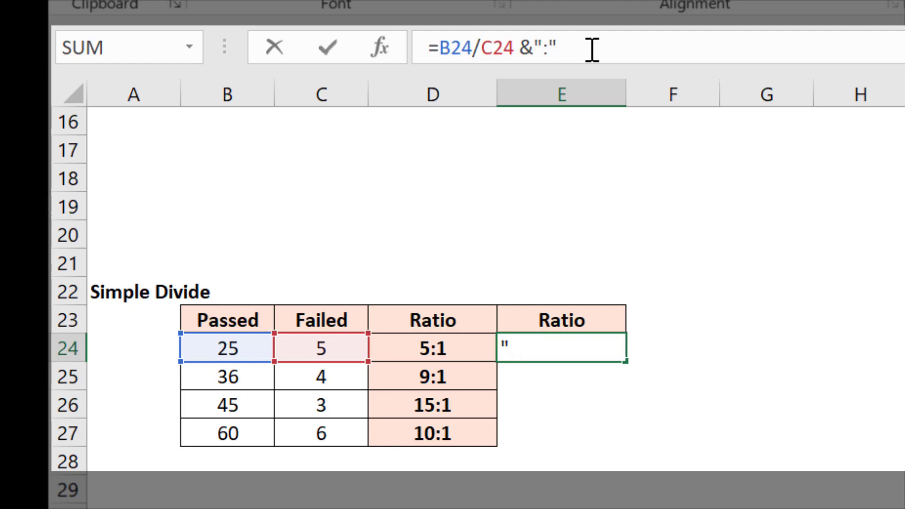
text("1")
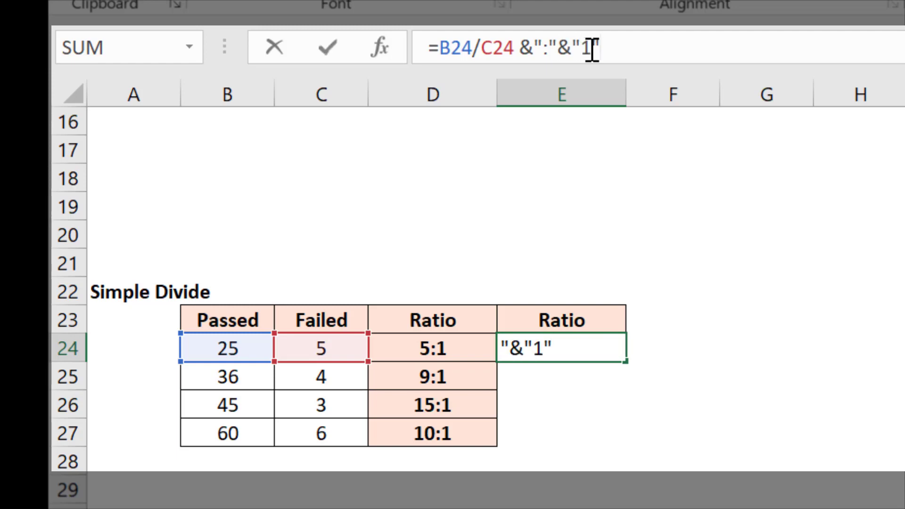
key(Return)
key(Up)
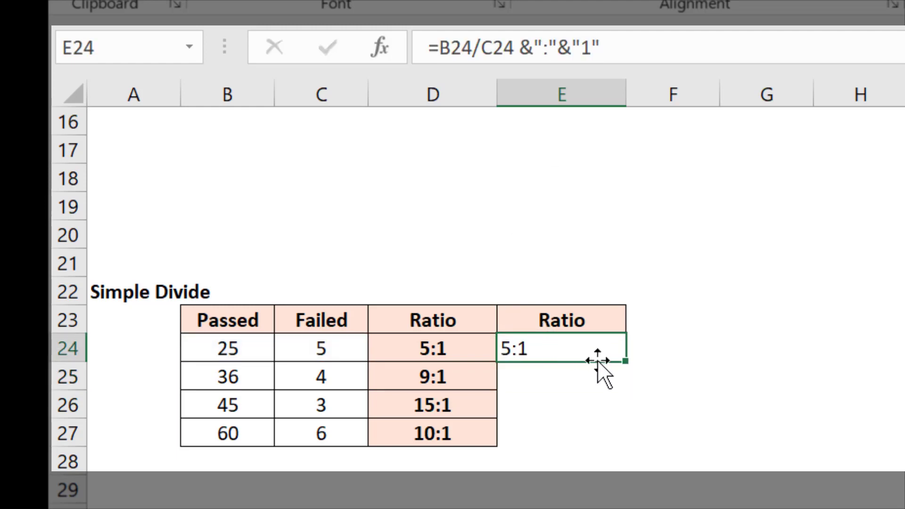
double_click(633, 364)
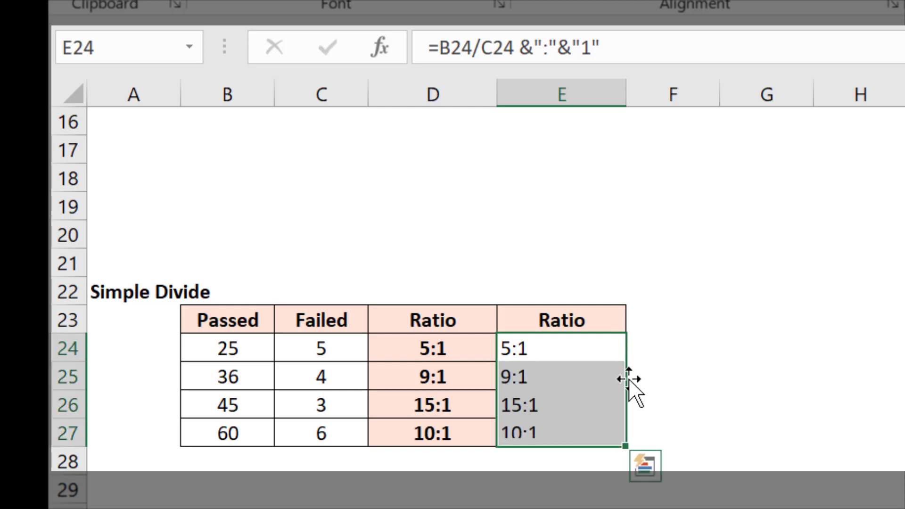
click(522, 359)
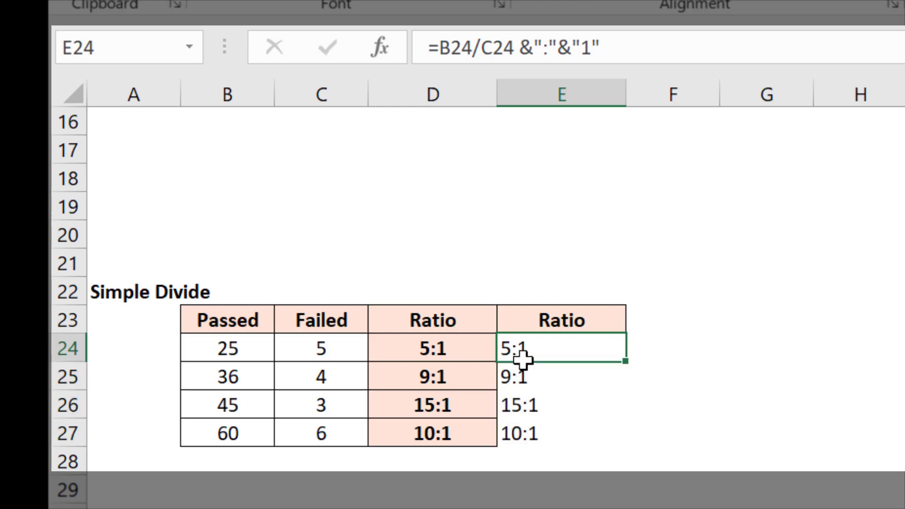
key(Down)
key(Down)
key(Down)
key(Up)
key(Up)
key(Up)
key(shift+Down)
key(shift+Down)
key(shift+Down)
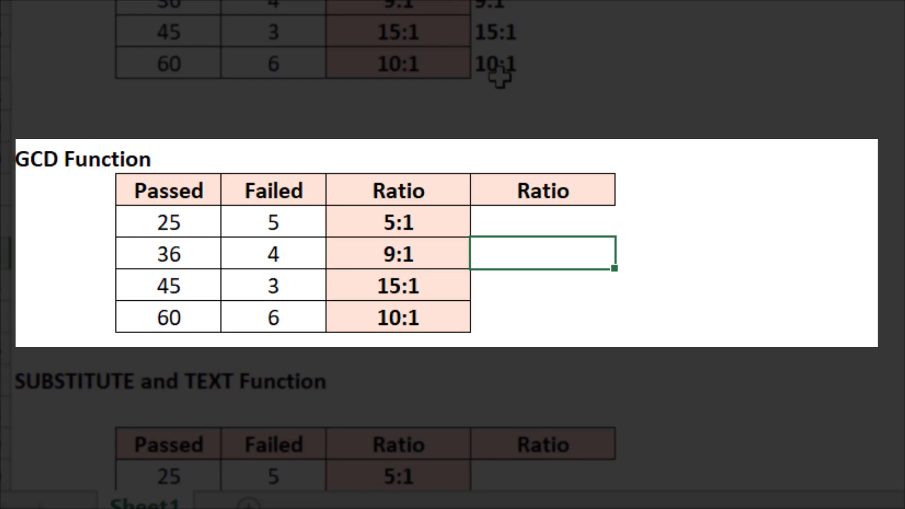
Step: Enter =B32/GCD(B32,C32)&":"&C32/GCD(B32,C32) in E32 to show 5:1
key(Up)
text(=)
key(Left)
key(Left)
key(Left)
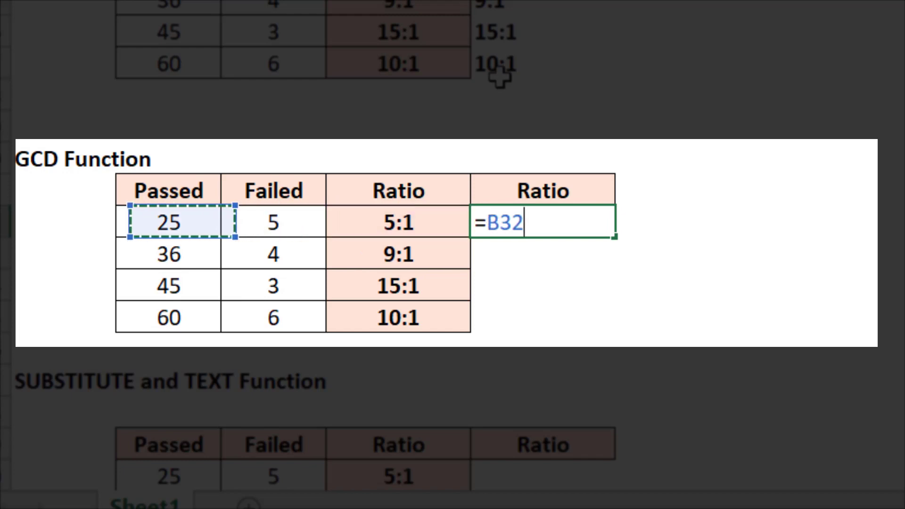
text(/gcd)
key(Tab)
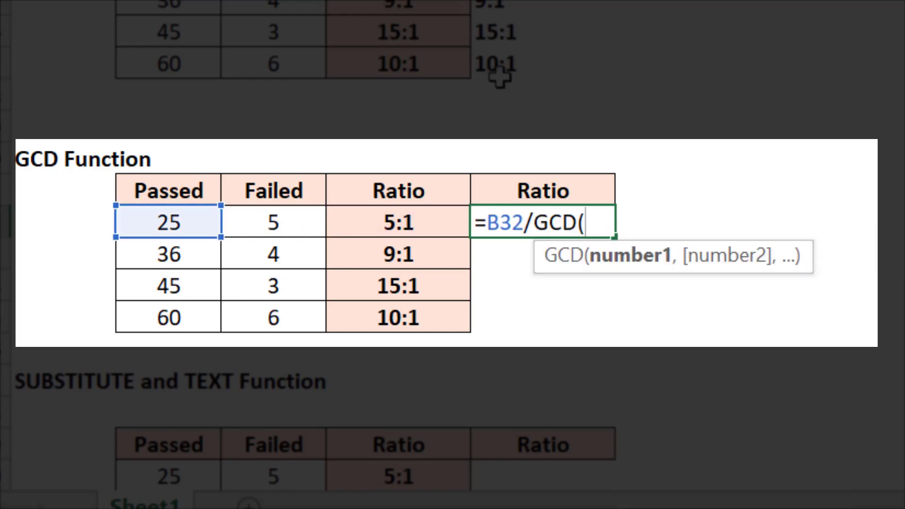
click(161, 222)
text(,)
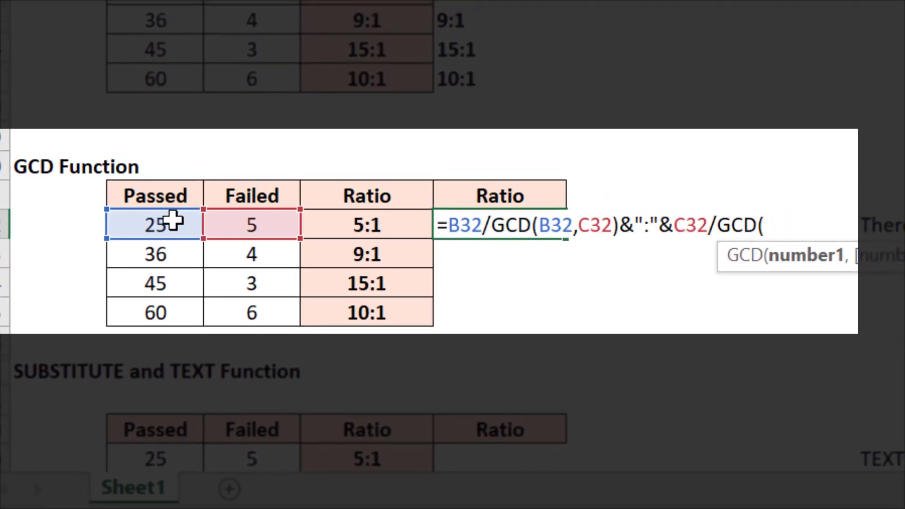
click(187, 217)
text(,)
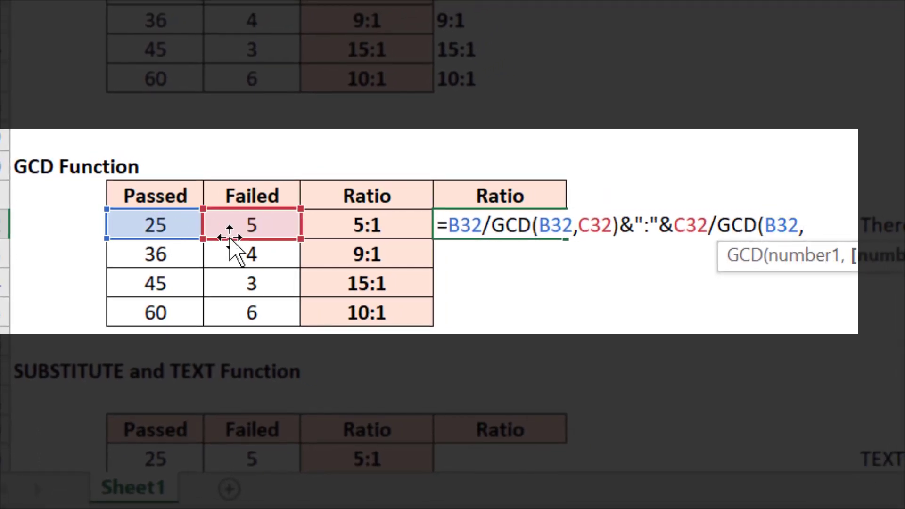
click(255, 225)
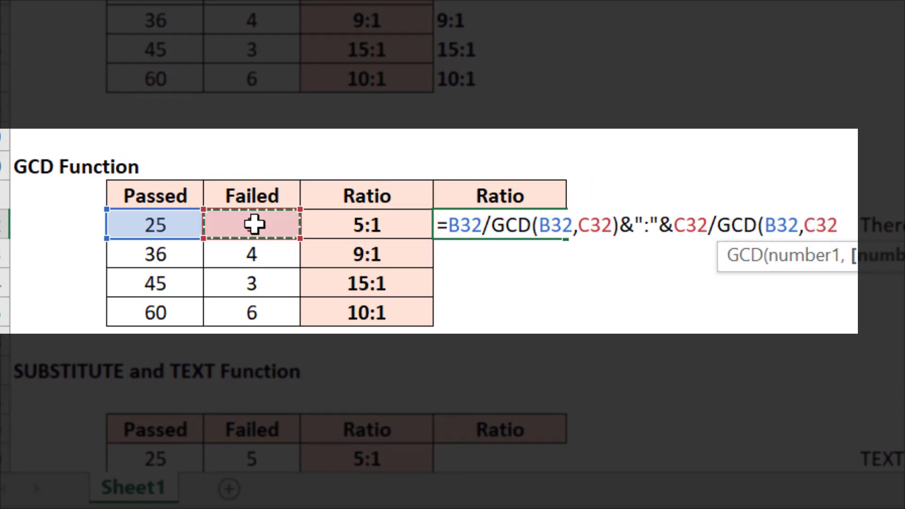
text())
key(Return)
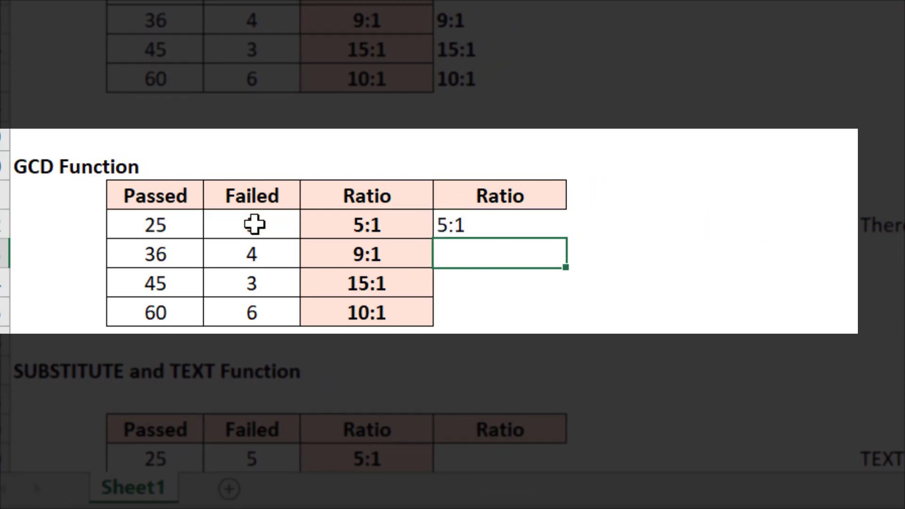
Step: Fill the GCD formula down to E35 with Ctrl+D and make the four ratios bold
key(Up)
key(shift+Down)
key(shift+Down)
key(shift+Down)
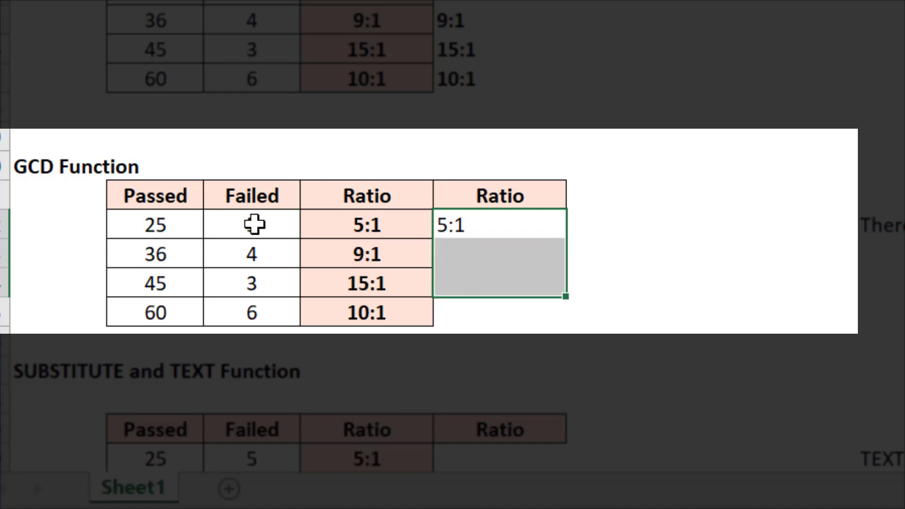
key(ctrl+d)
key(Up)
key(Down)
key(Down)
key(Down)
key(Up)
key(Up)
key(shift+Down)
key(shift+Down)
key(shift+Down)
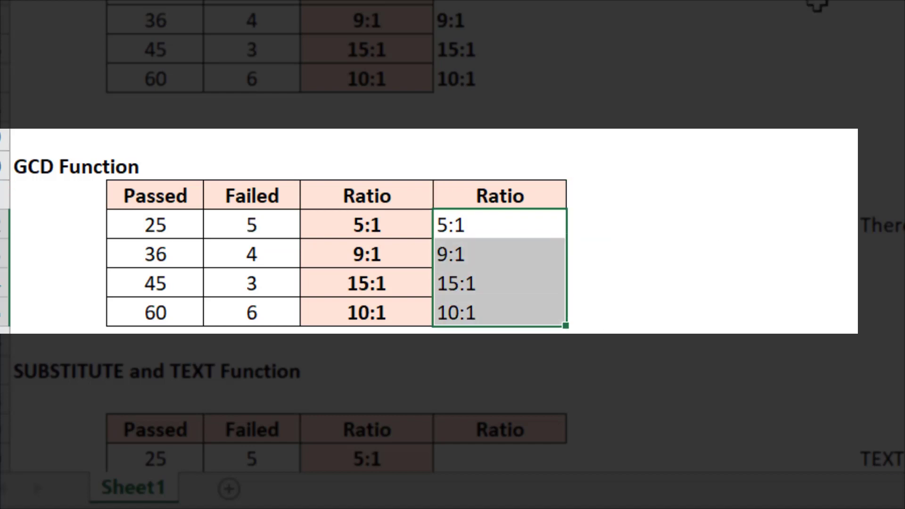
key(ctrl+b)
key(Up)
key(Left)
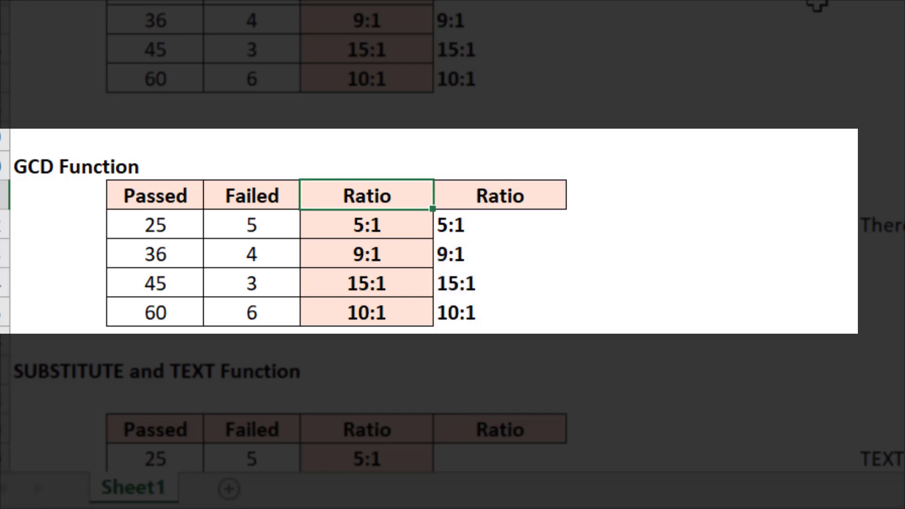
key(Down)
key(Down)
key(Down)
key(Down)
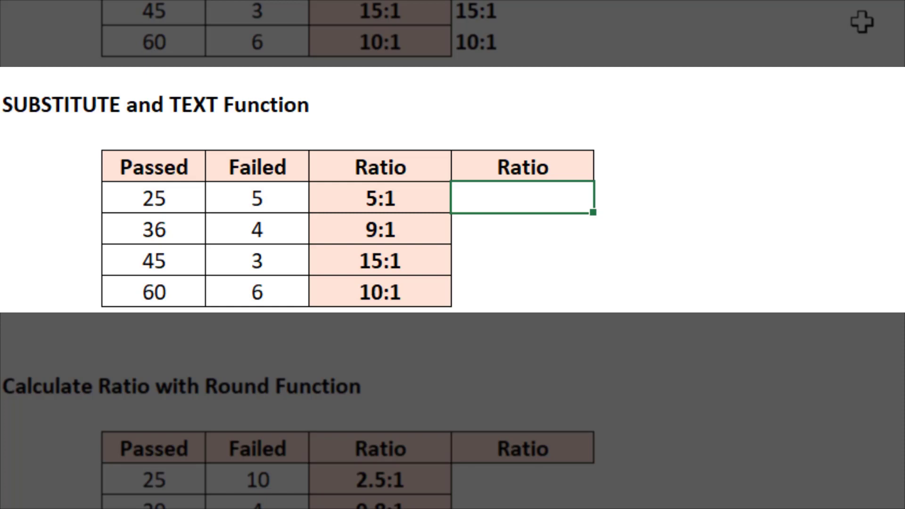
Step: Enter =TEXT(B40/C40,"#####/#####") in the first new Ratio cell, showing 5/1
text(=)
text(g)
key(BackSpace)
text(text)
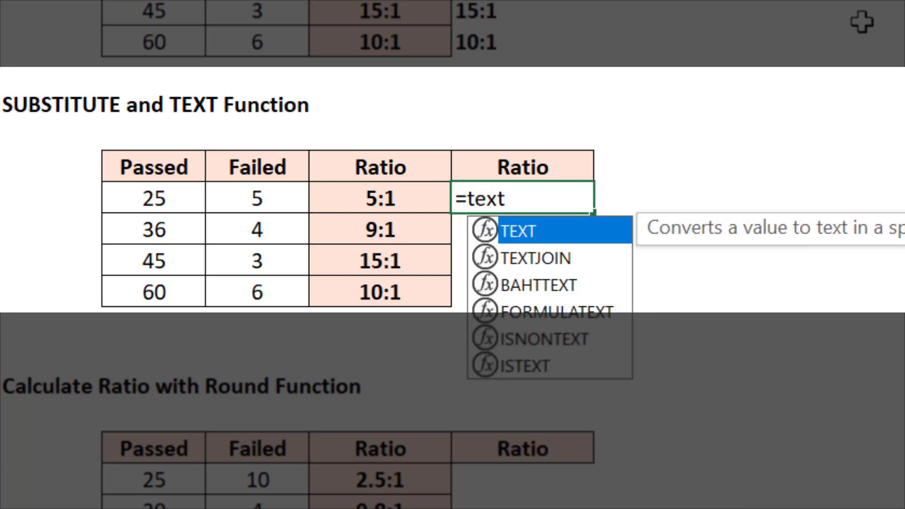
key(Tab)
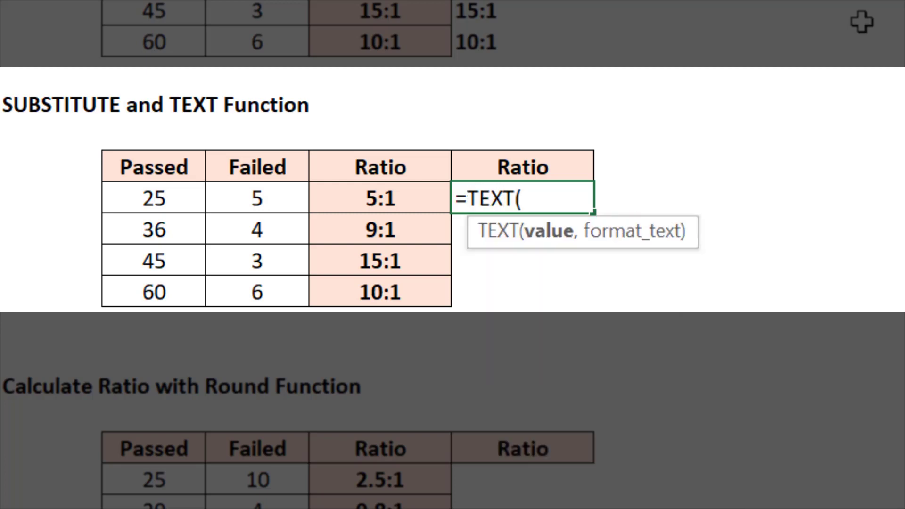
key(Left)
key(Left)
key(Left)
text(/)
key(Left)
key(Left)
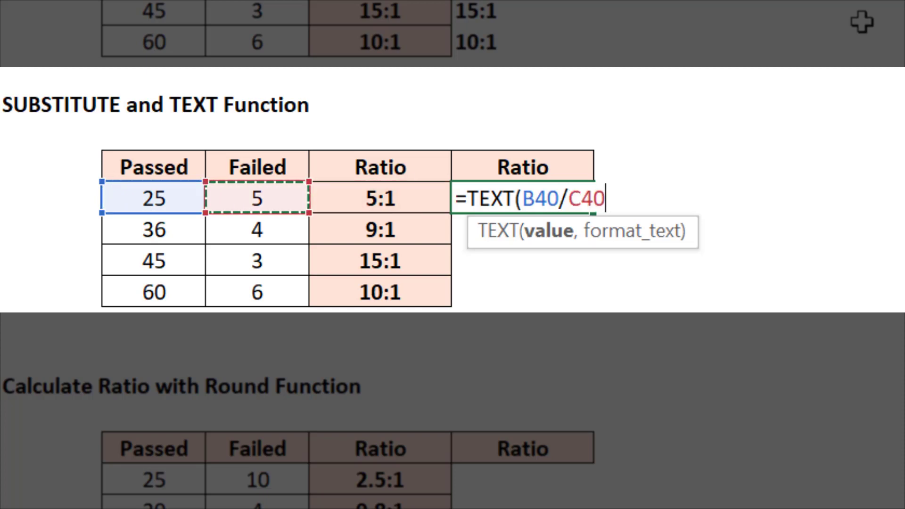
text(,")
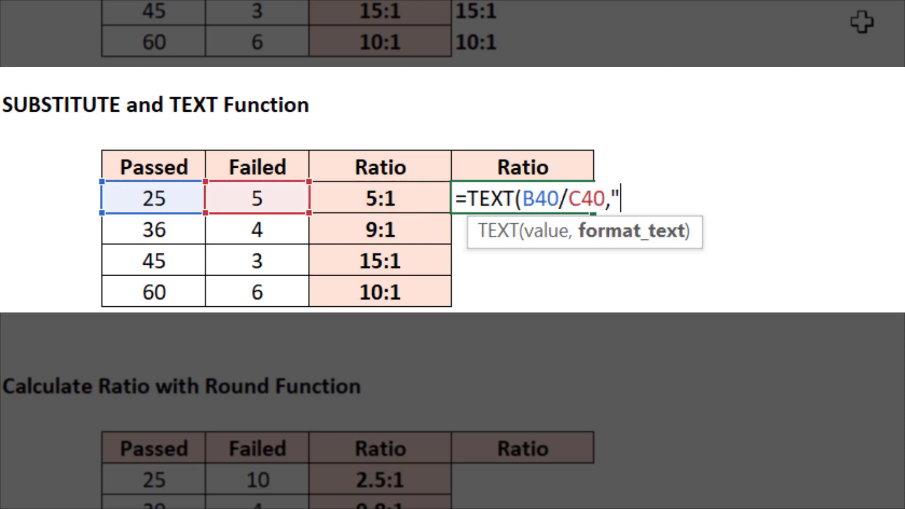
text(#####/)
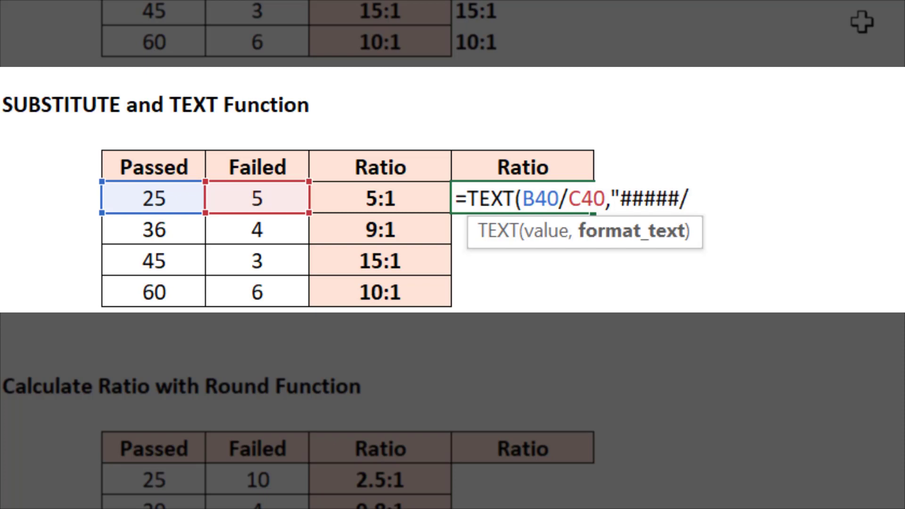
text(#####)
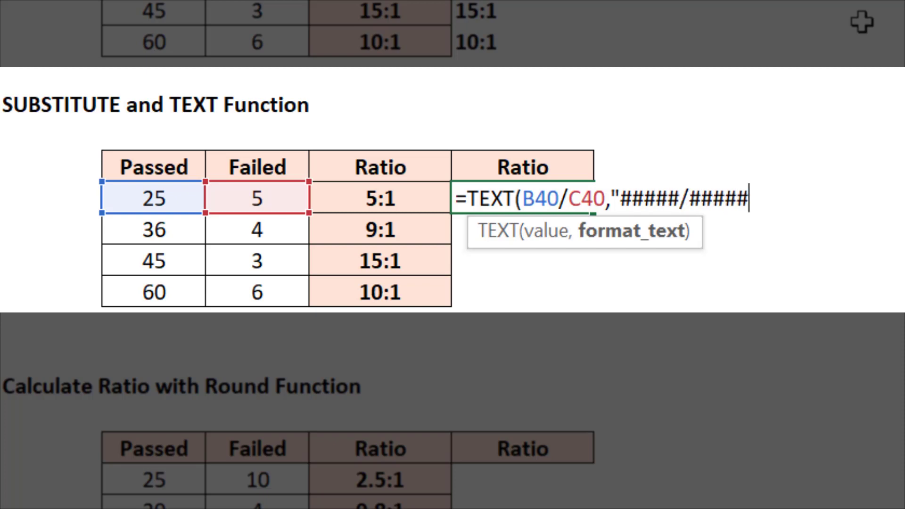
text("))
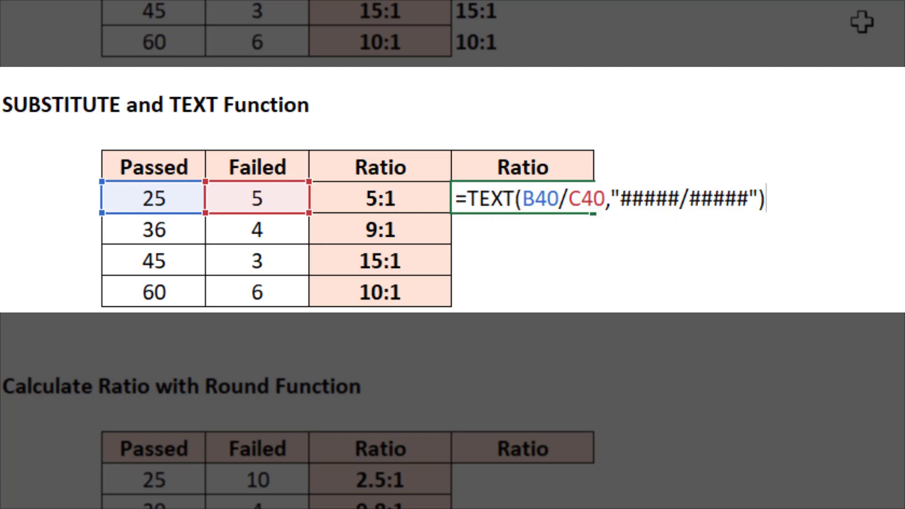
key(Return)
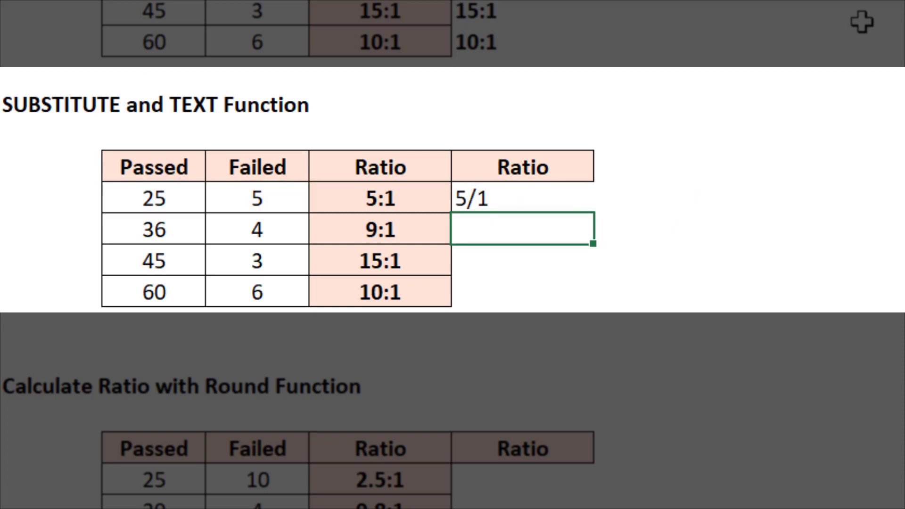
key(Up)
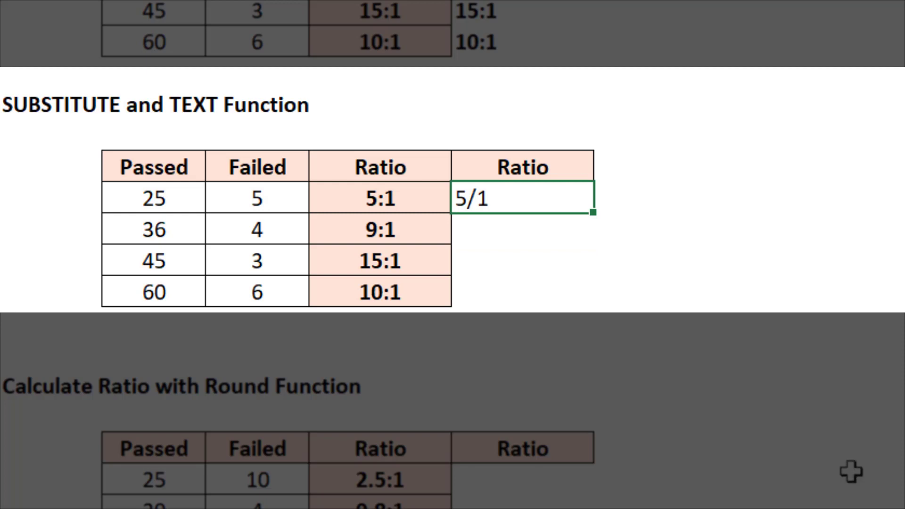
Step: Wrap the TEXT formula in SUBSTITUTE(...,"/",":") so the cell shows 5:1
double_click(523, 186)
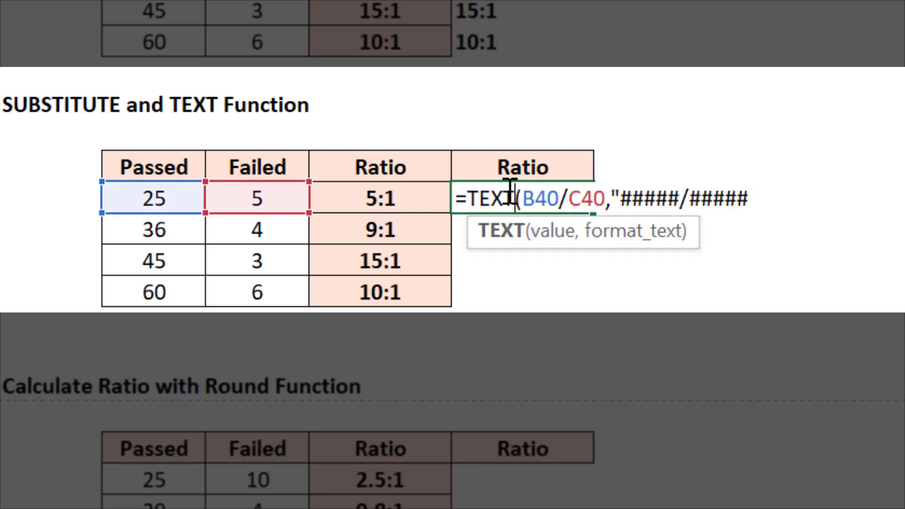
click(470, 198)
text(substitute)
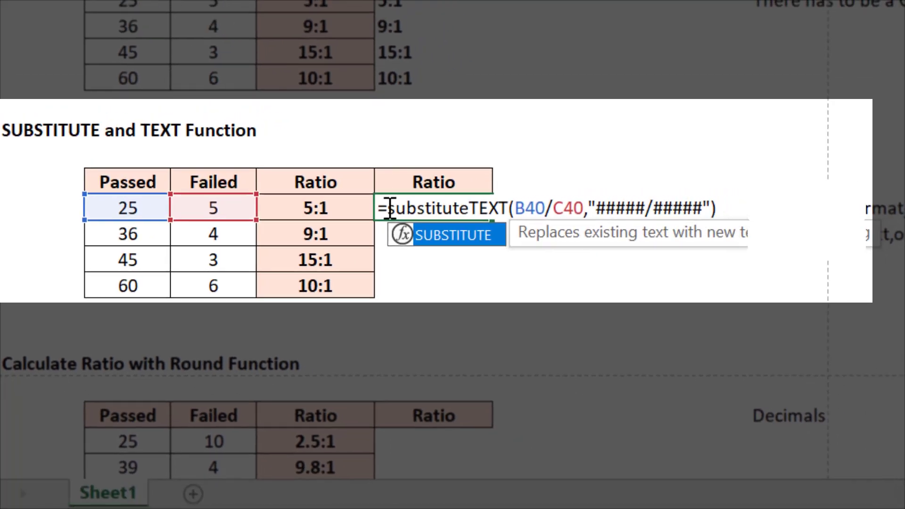
key(Tab)
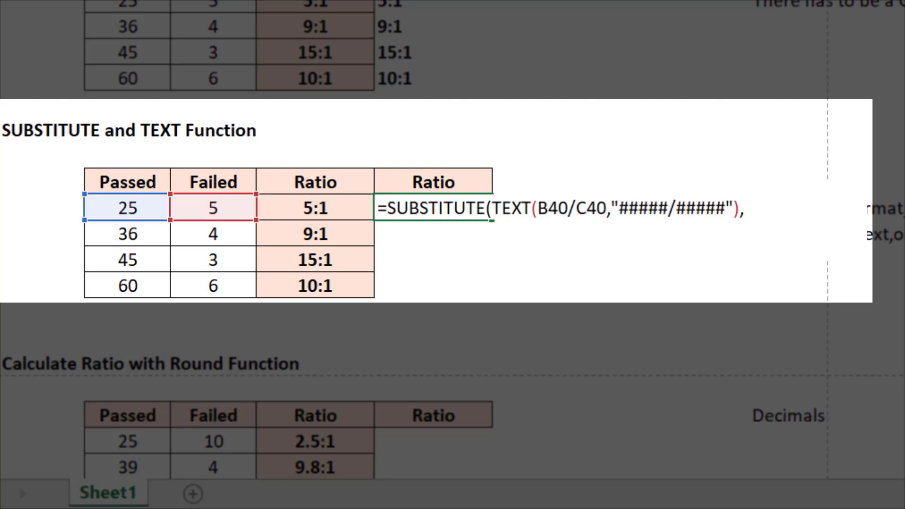
text(')
text(/")
text(,":")
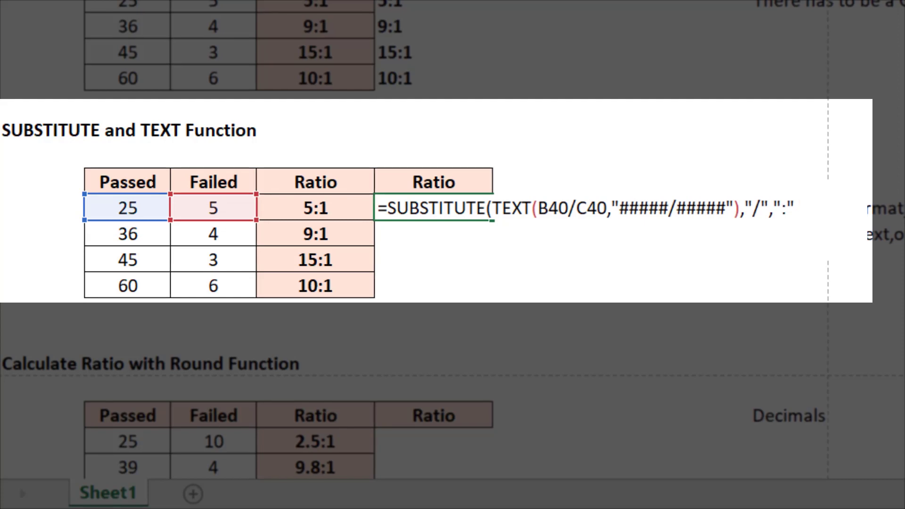
text())
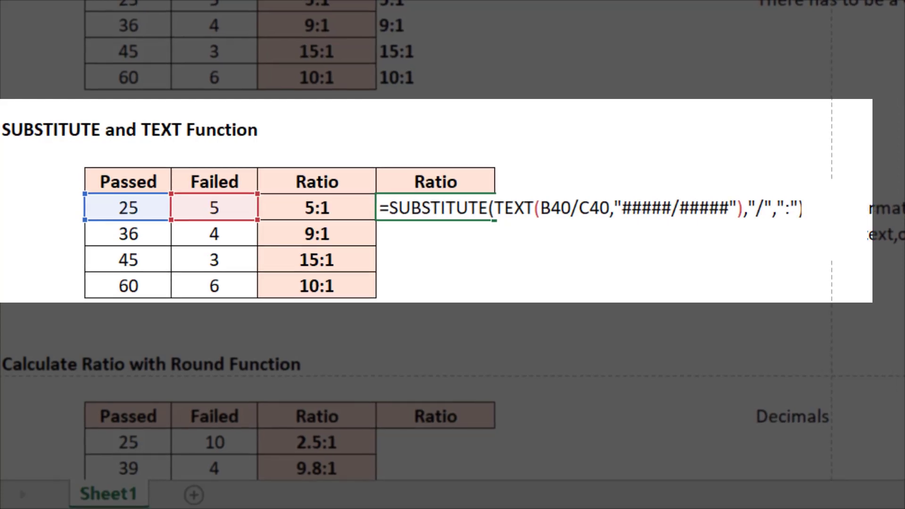
key(Return)
Step: Copy the formula down to row 43 and bold the ratios 5:1, 9:1, 15:1, 10:1
click(412, 213)
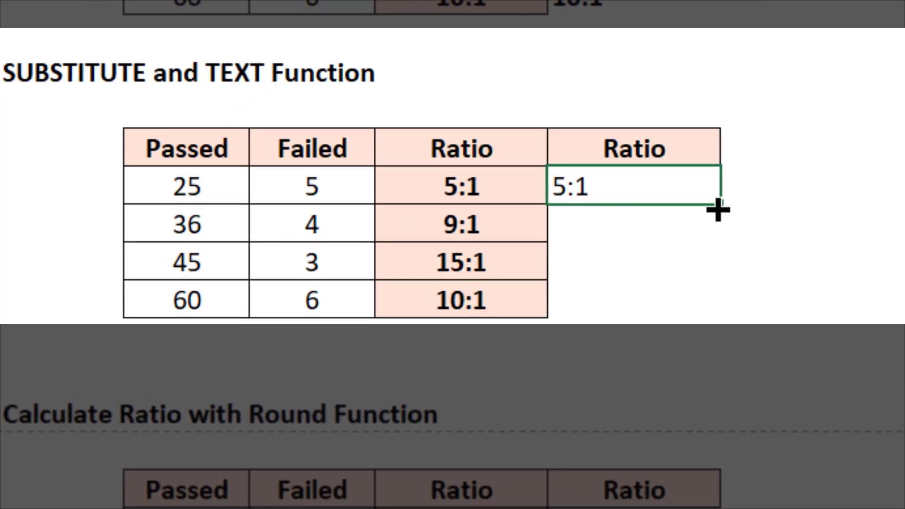
drag(720, 204, 714, 316)
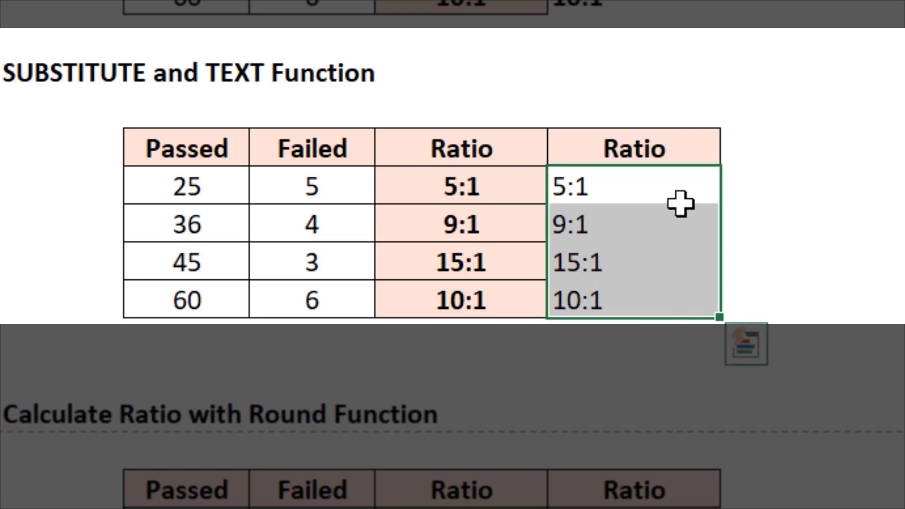
key(ctrl+b)
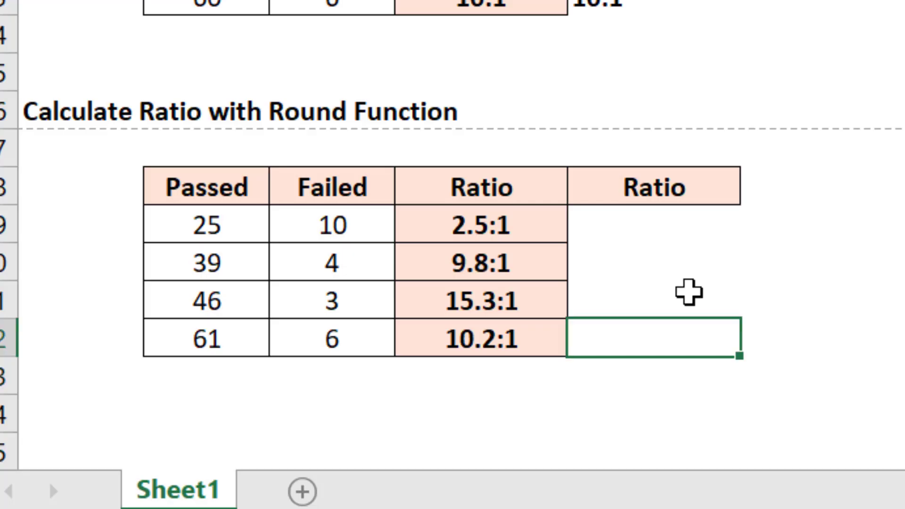
Step: Enter =B49/C49 in E49 so it shows 25 divided by 10, 2.5
key(Up)
key(Up)
key(Up)
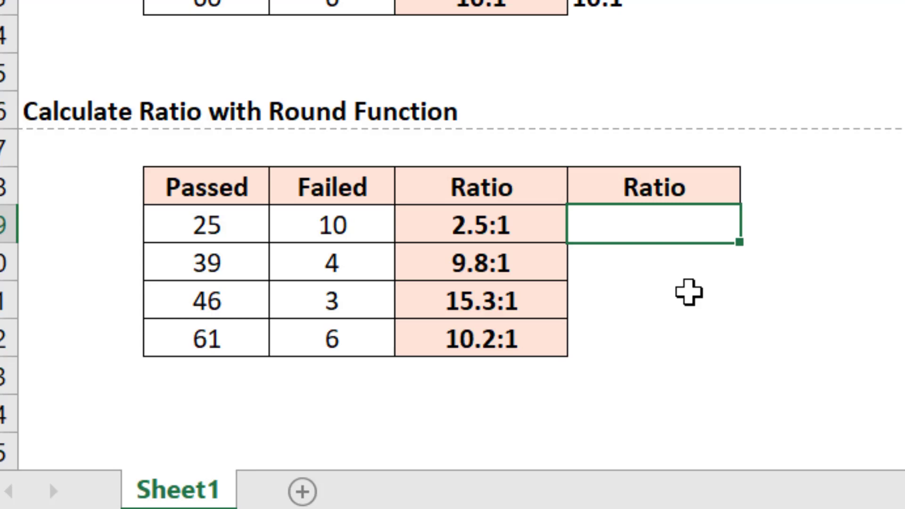
text(=)
key(Left)
key(Left)
key(Left)
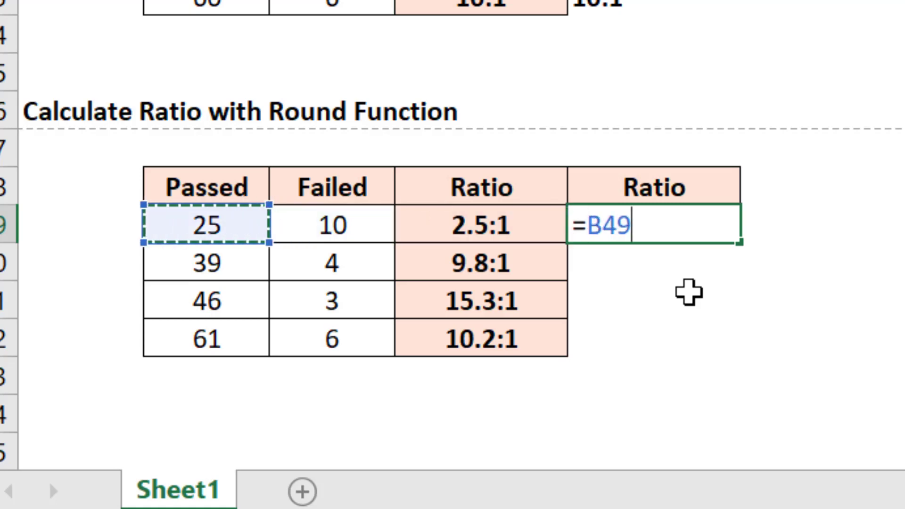
text(/)
key(Left)
key(Left)
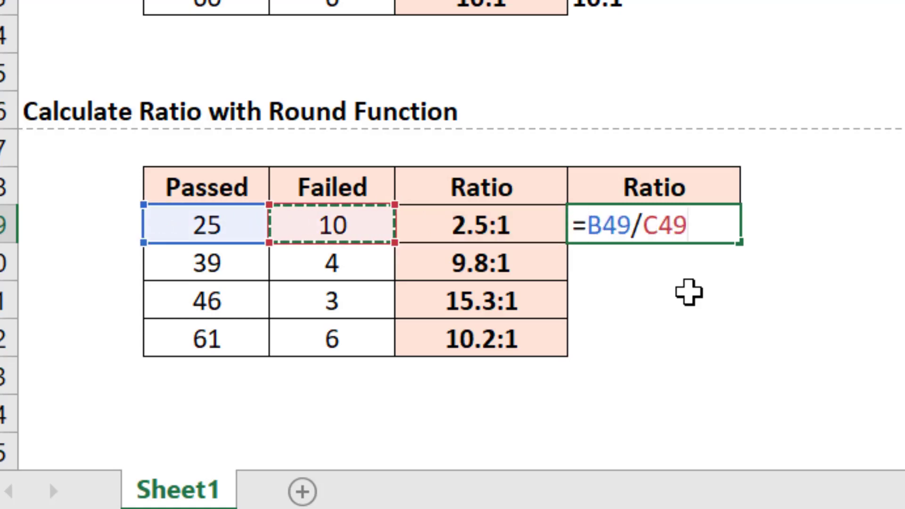
key(Return)
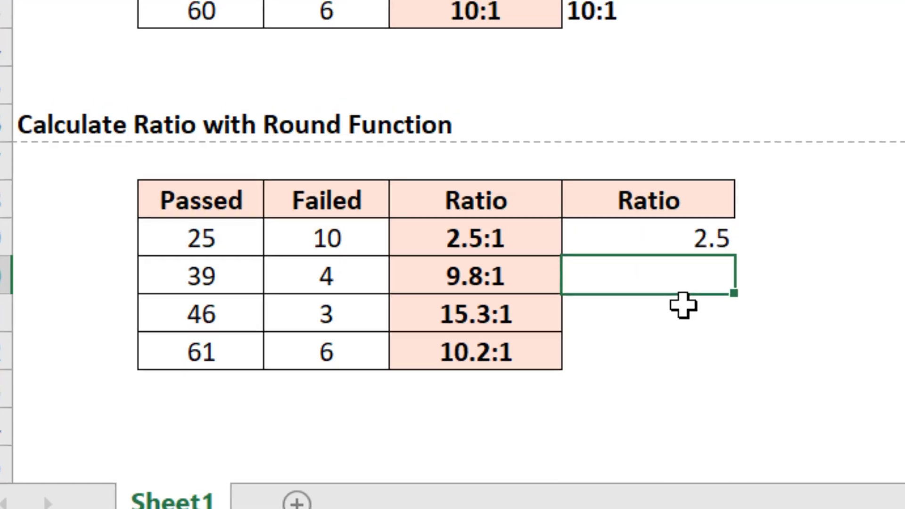
Step: Change E49 to =ROUND(B49/C49,1)&":"&1 so it shows 2.5:1
key(Up)
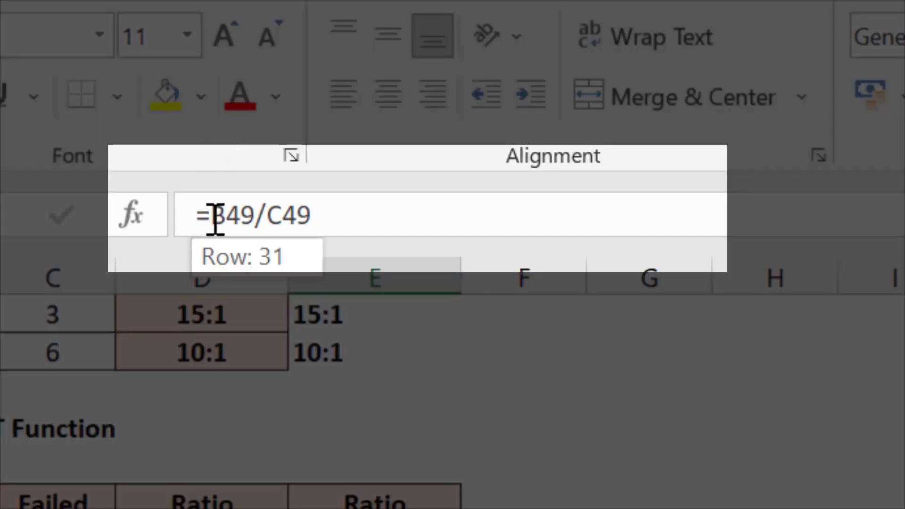
click(216, 218)
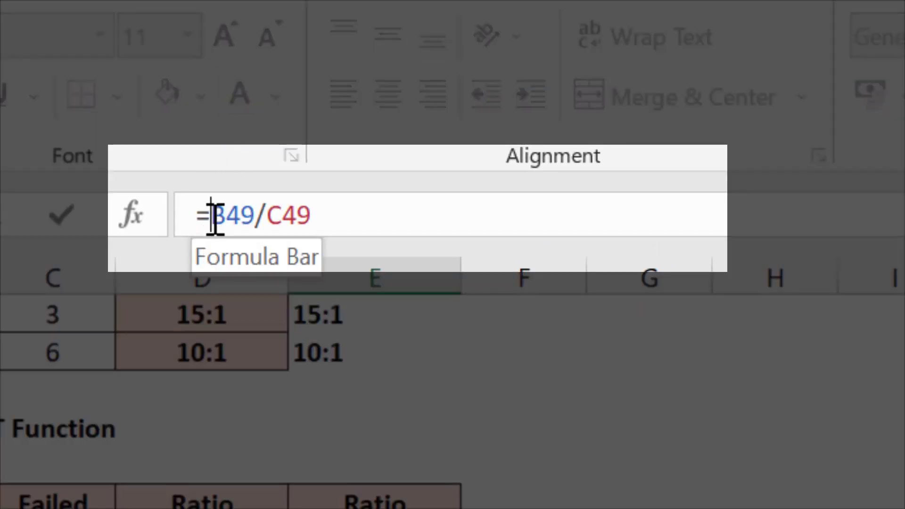
text(round)
key(Tab)
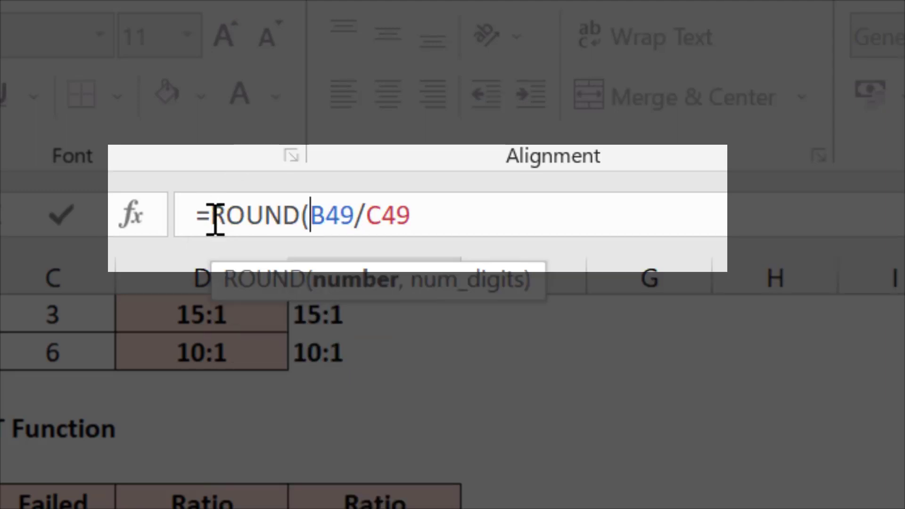
click(440, 218)
text(,2)
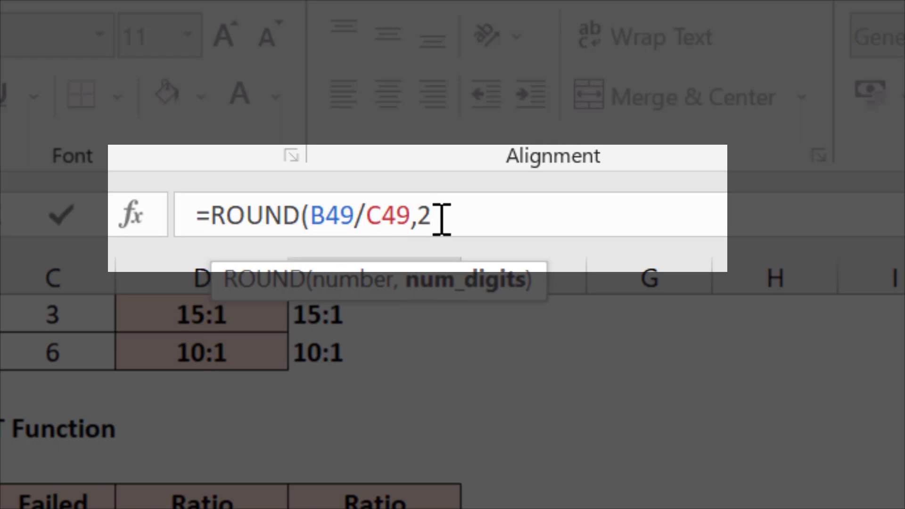
key(BackSpace)
text(1)&":")
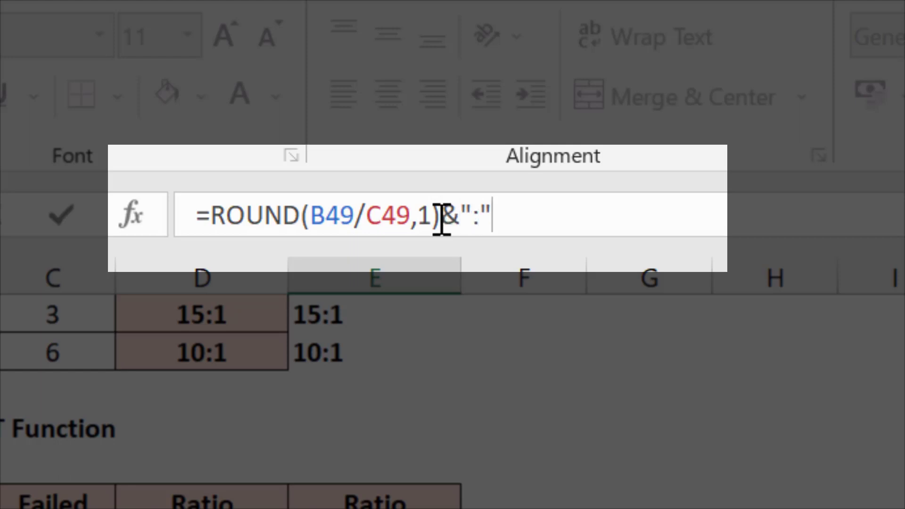
text(&1)
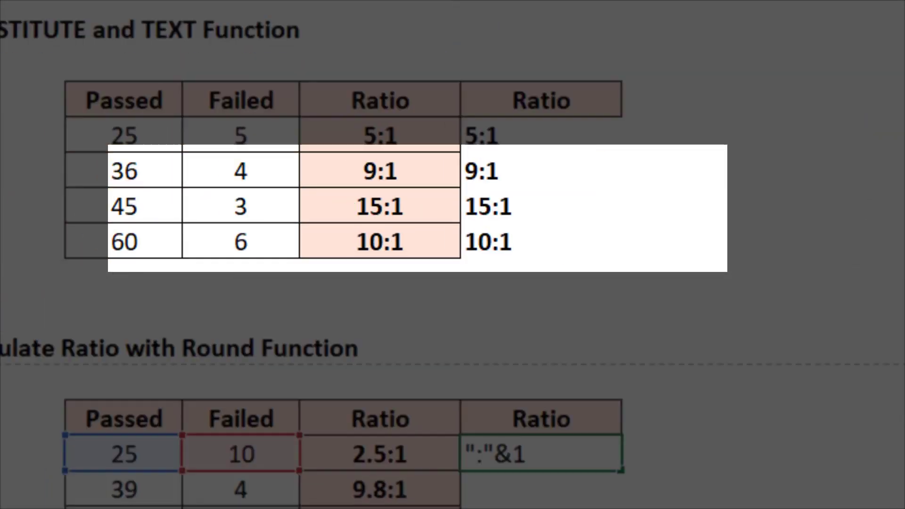
key(Return)
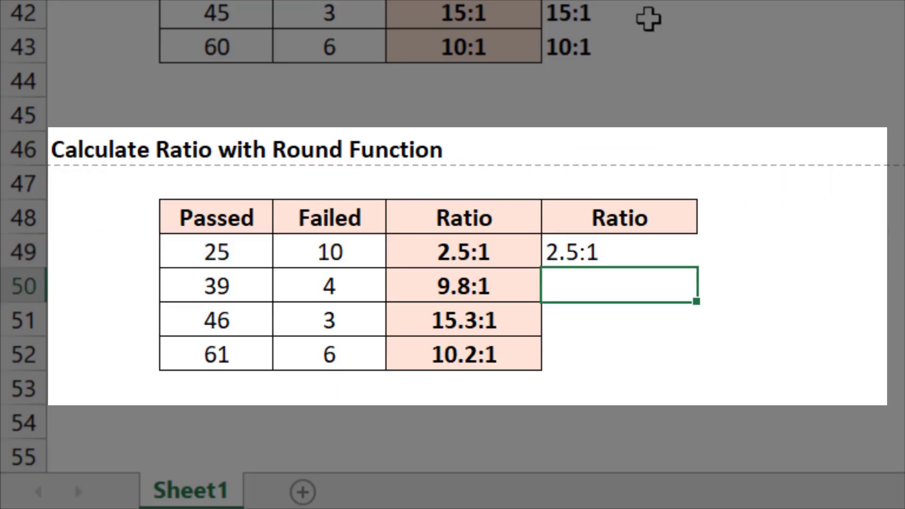
Step: Fill the rounded ratio formula down to E52 and make the ratios bold
click(621, 258)
drag(699, 275, 682, 386)
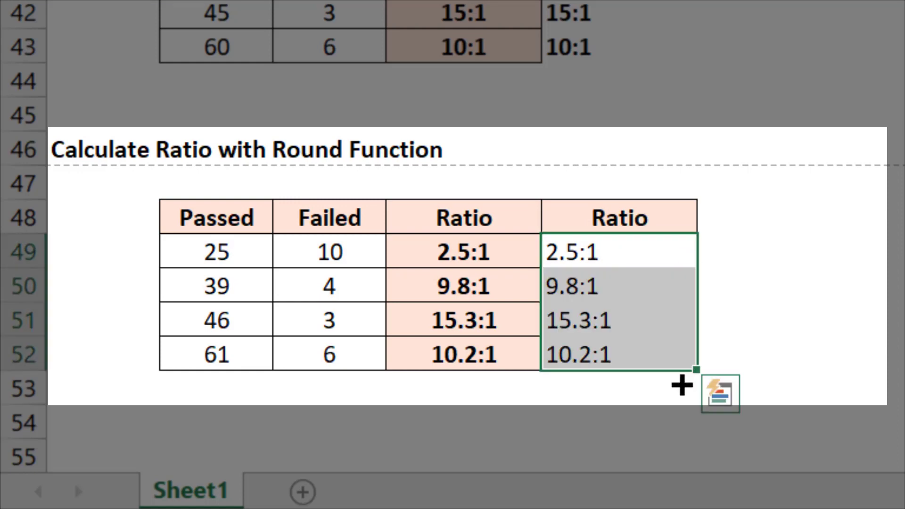
key(ctrl+b)
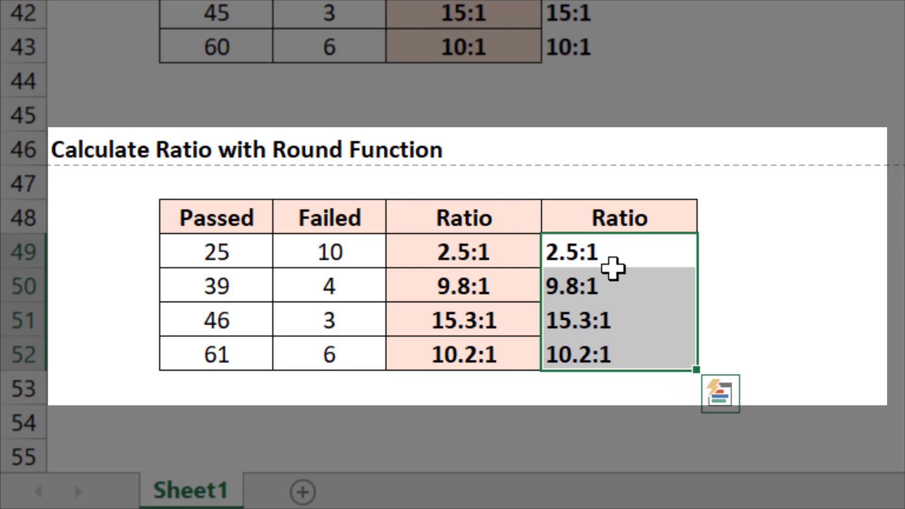
Step: Change E49's ROUND digits from 1 to 0 so it shows 3:1
click(601, 255)
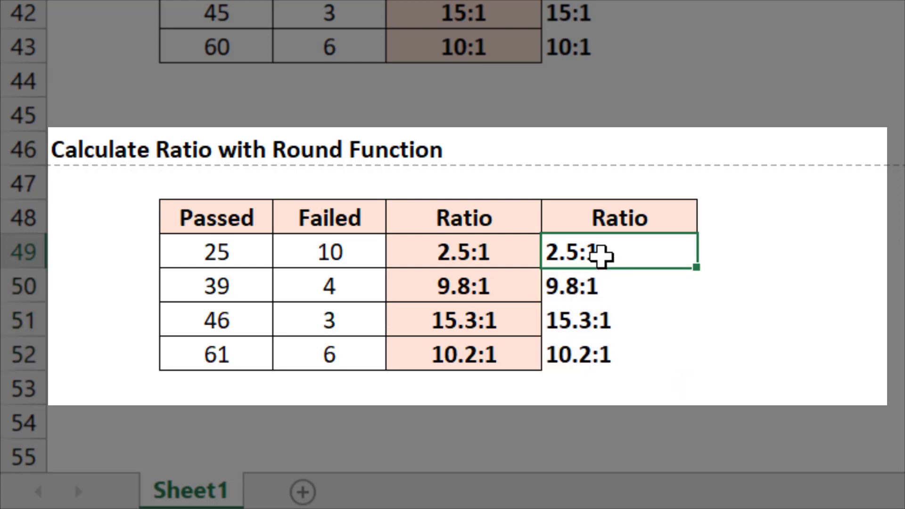
key(F2)
key(BackSpace)
text(0)&)
key(Return)
Step: Copy the whole-number rounding formula down the Ratio column, giving 10:1 and 15:1
key(Up)
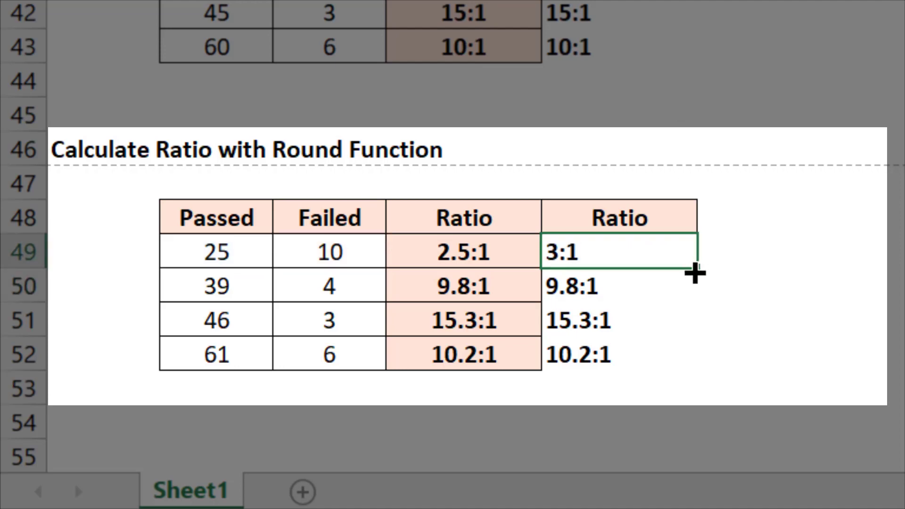
drag(694, 274, 691, 366)
click(689, 364)
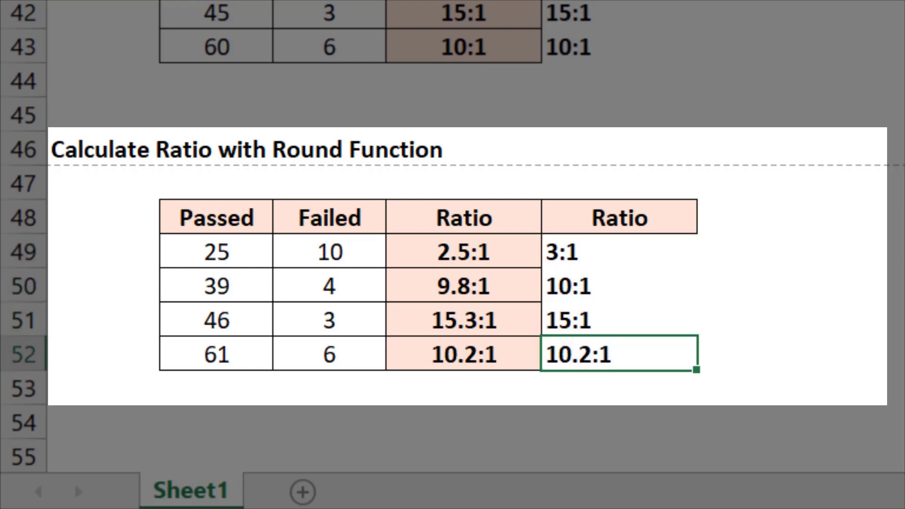